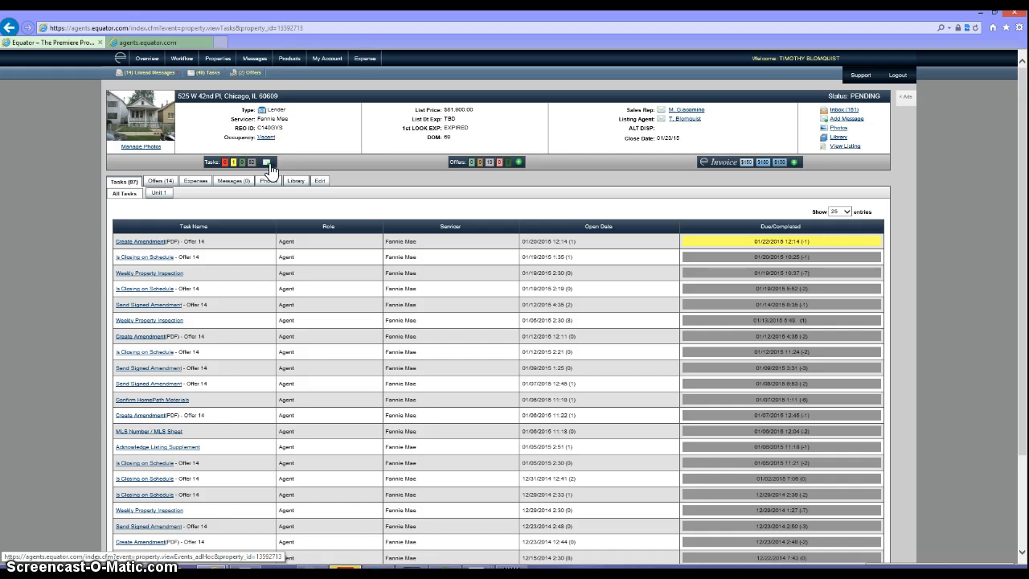
left_click(269, 164)
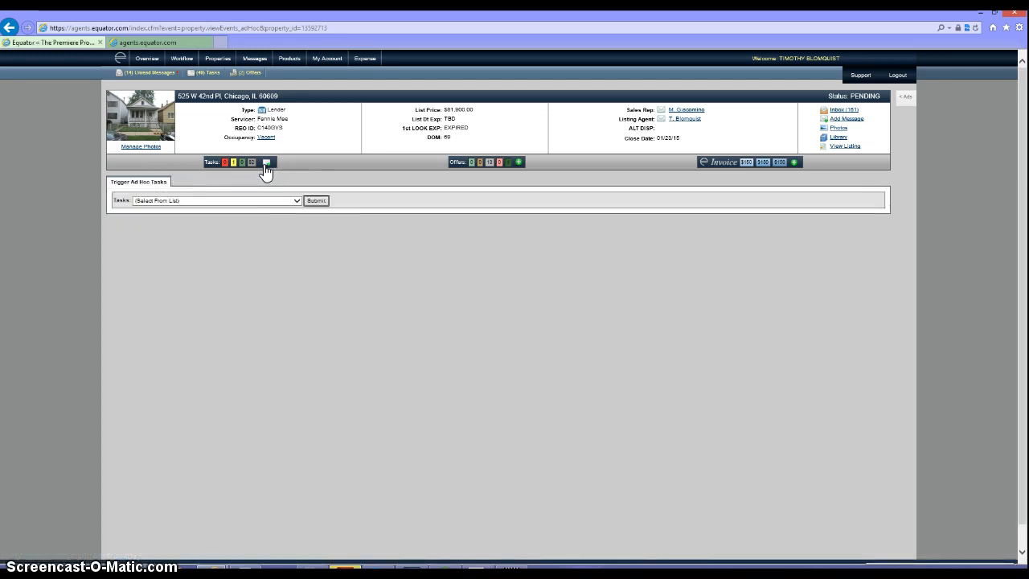
left_click(249, 202)
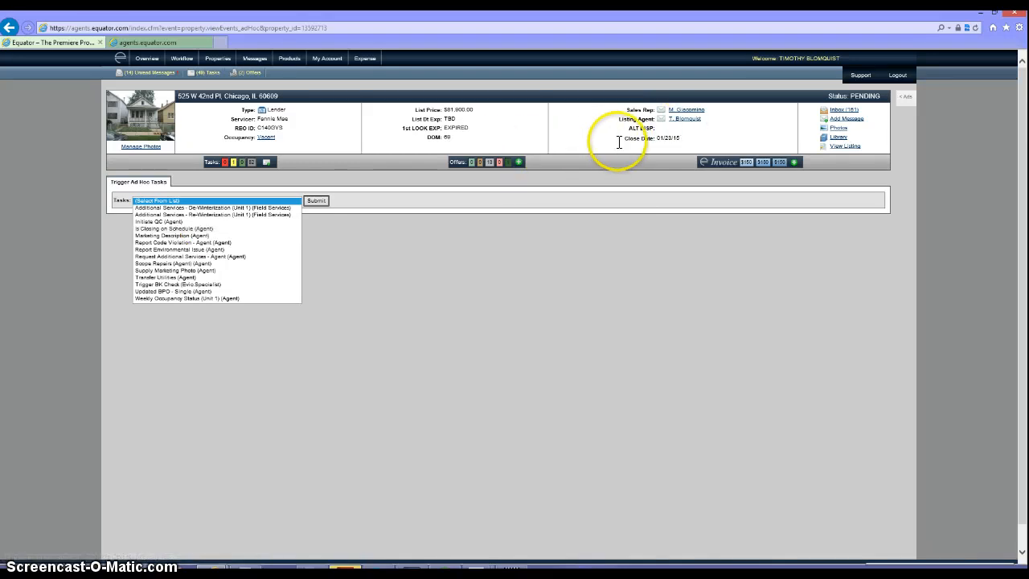
left_click_drag(680, 138, 635, 138)
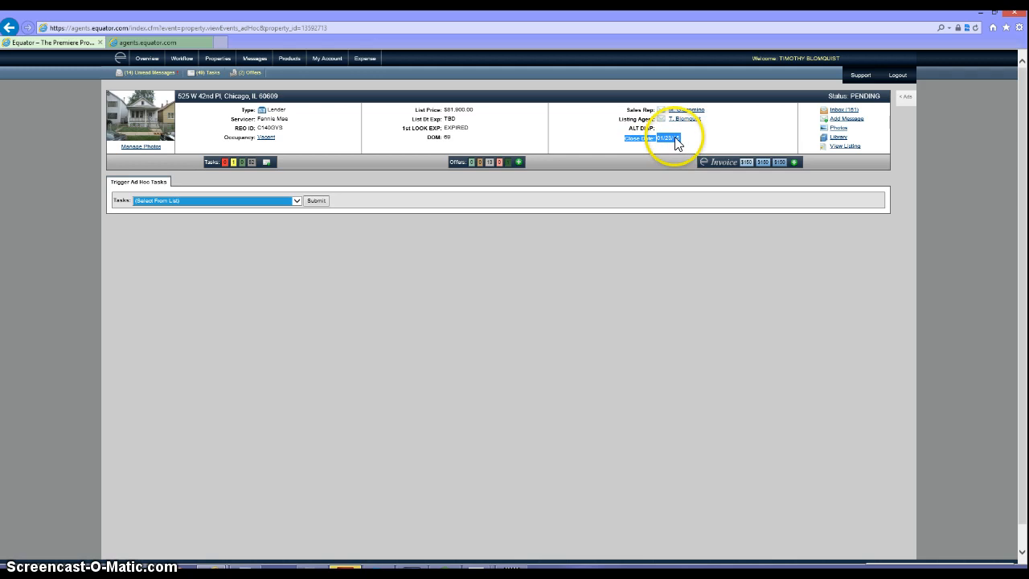
left_click(212, 167)
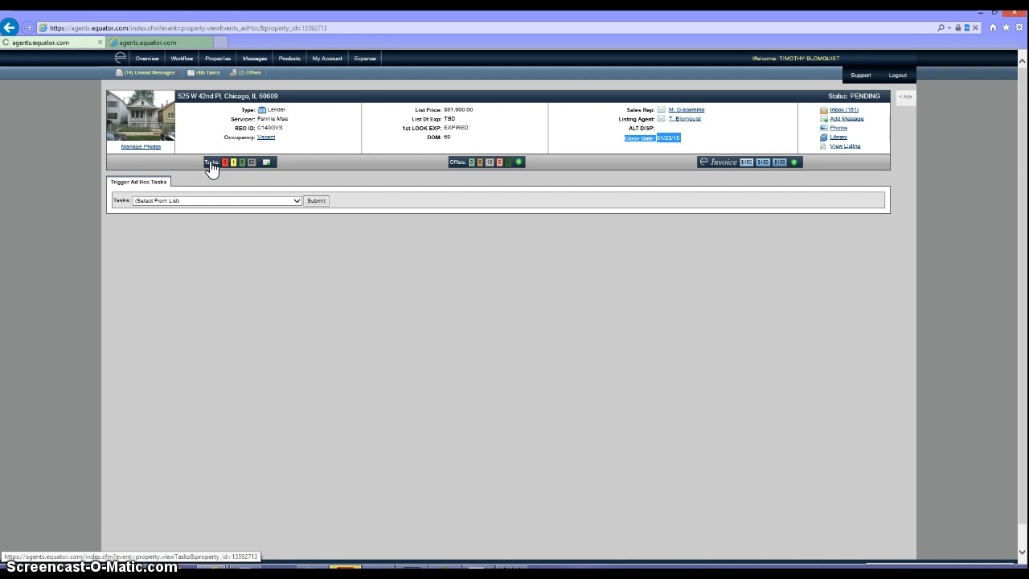
- Open the Create Amendment (PDF) – Offer 14 form, then switch to the Outlook inbox
left_click(199, 182)
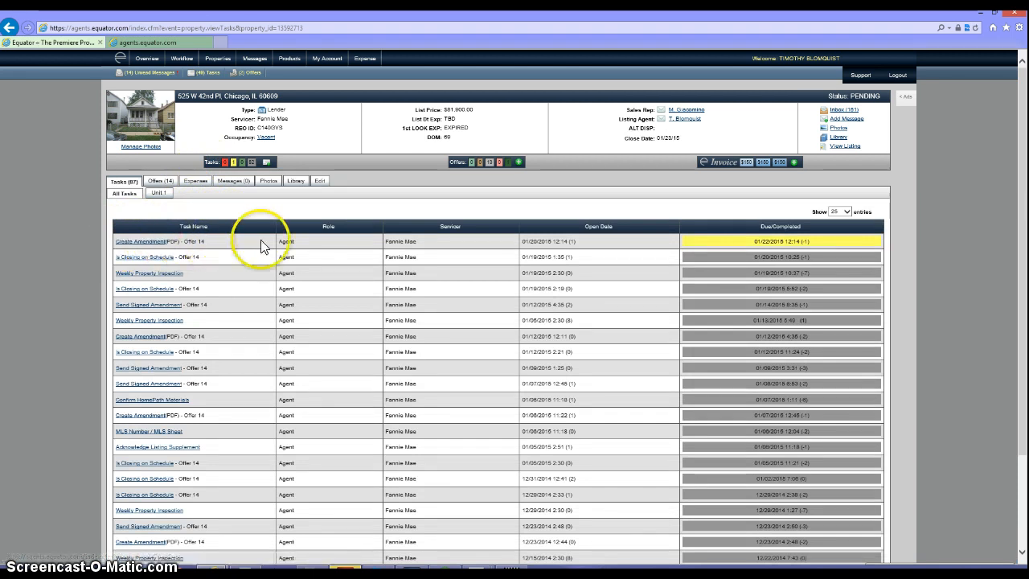
left_click(138, 245)
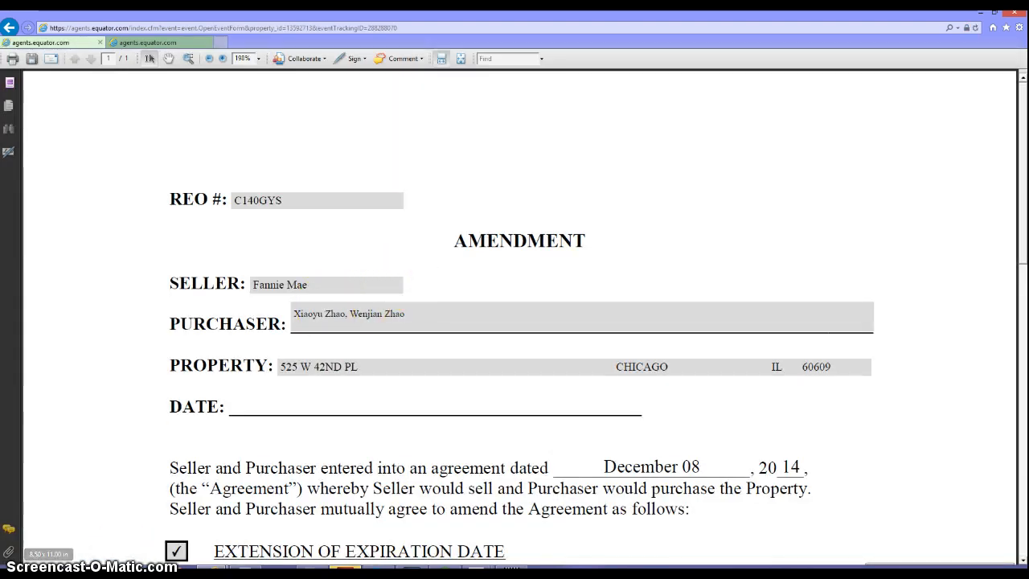
mouse_move(48, 572)
left_click(48, 499)
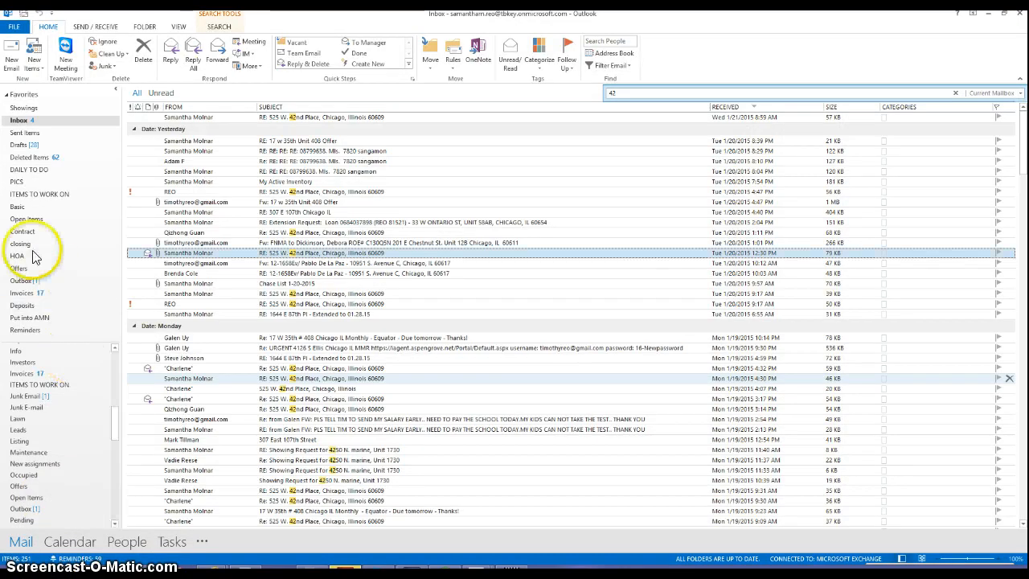
- Open the Amendment+October+2014 1-20 PDF and check expiration dates 01/20, 01/23 and agreement date 12/08
left_click(142, 442)
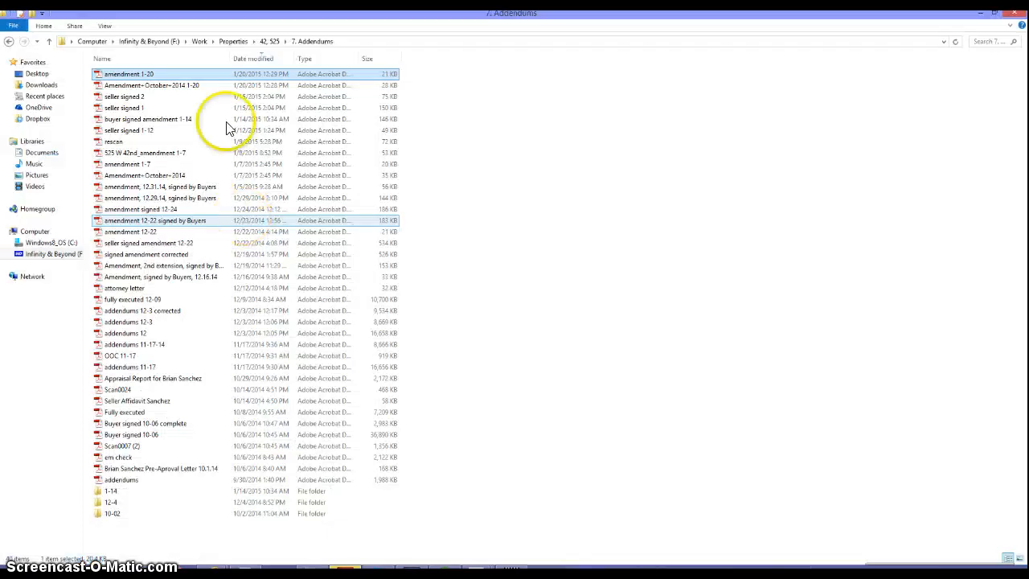
left_click(160, 85)
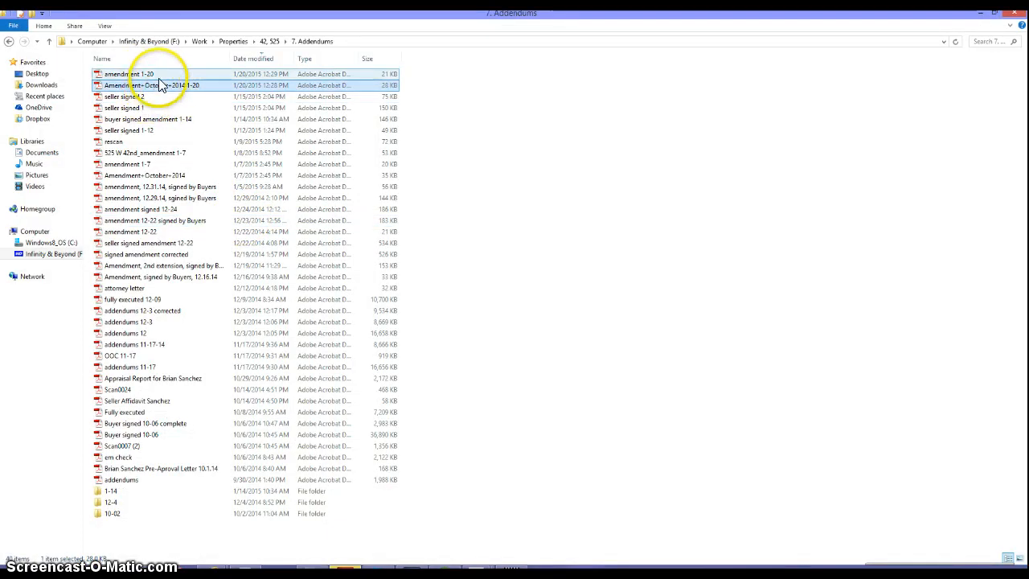
double_click(161, 86)
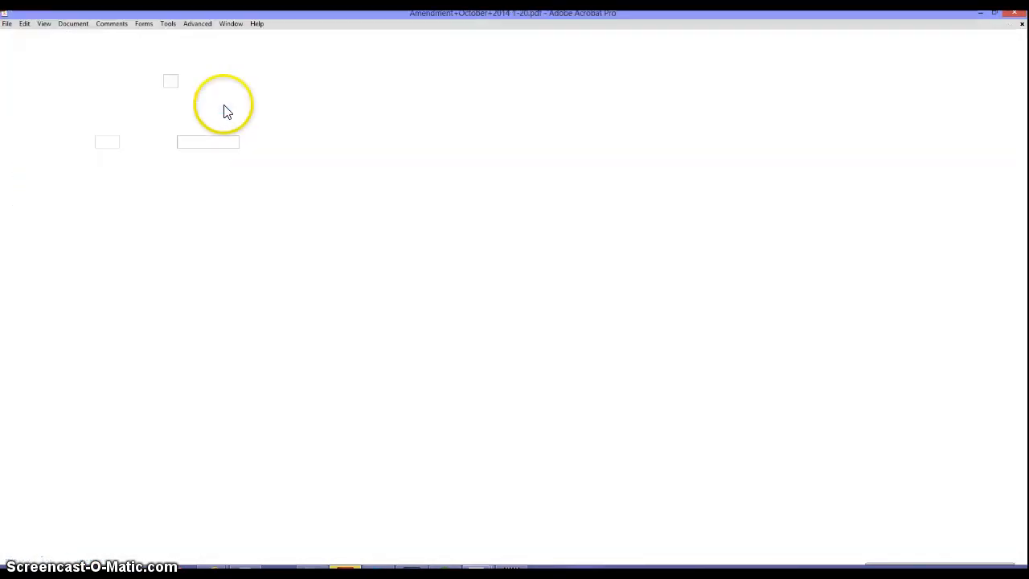
scroll(567, 417, "down", 5)
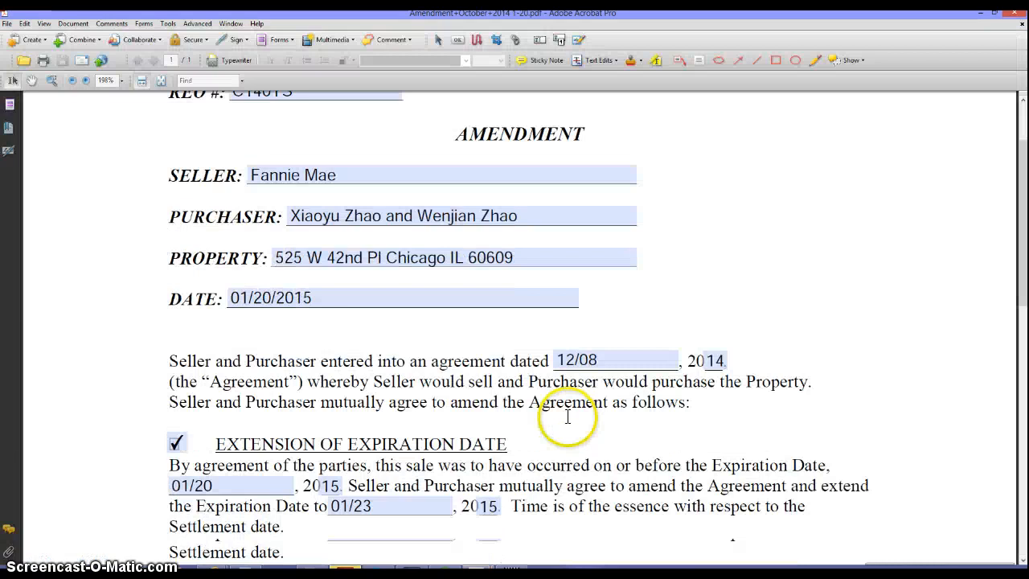
scroll(567, 417, "down", 2)
left_click(181, 331)
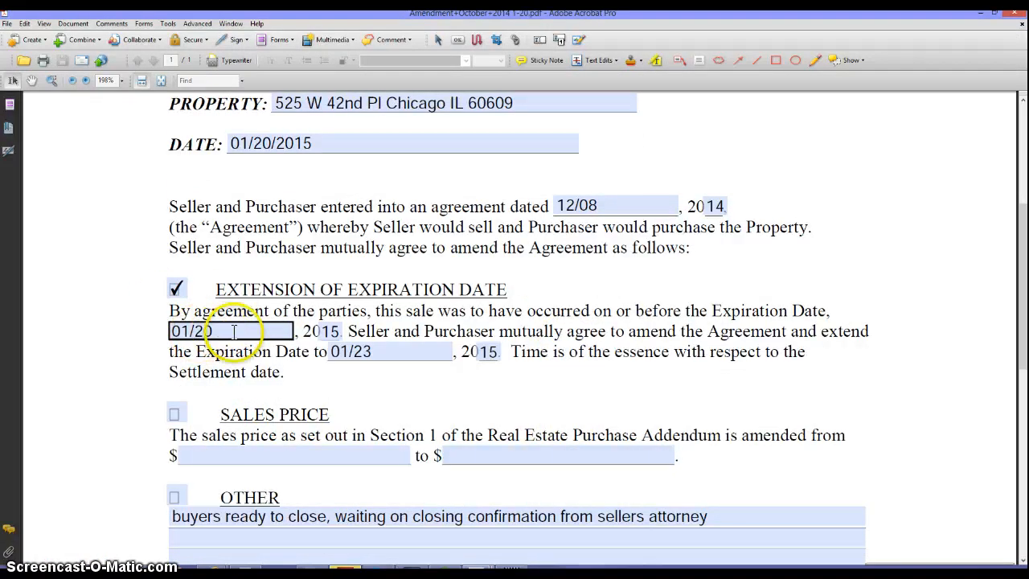
left_click(376, 355)
left_click(605, 205)
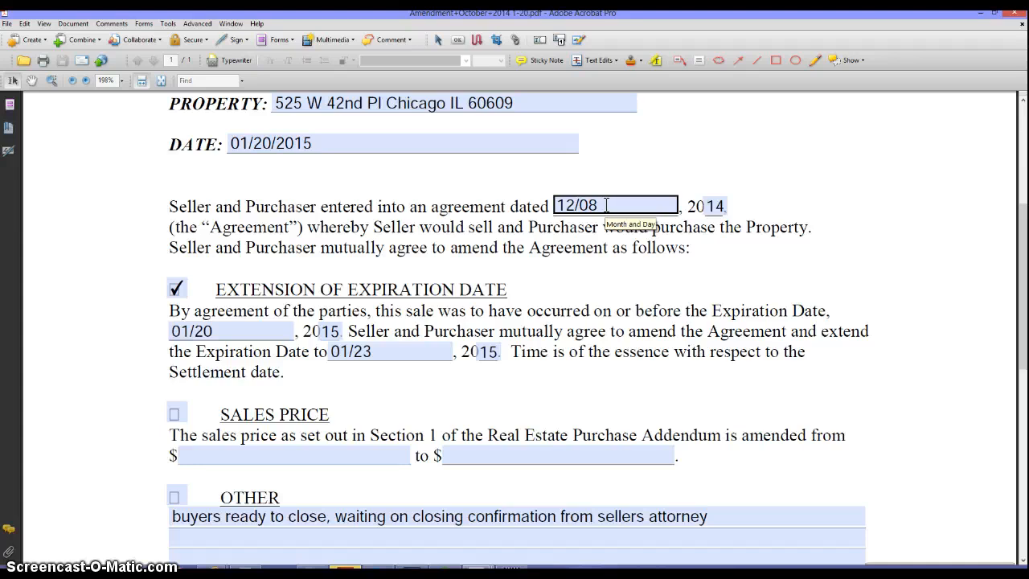
- Check the amendment's DATE, PROPERTY address and PURCHASER names fields
left_click(257, 142)
left_click(393, 233)
scroll(393, 234, "up", 1)
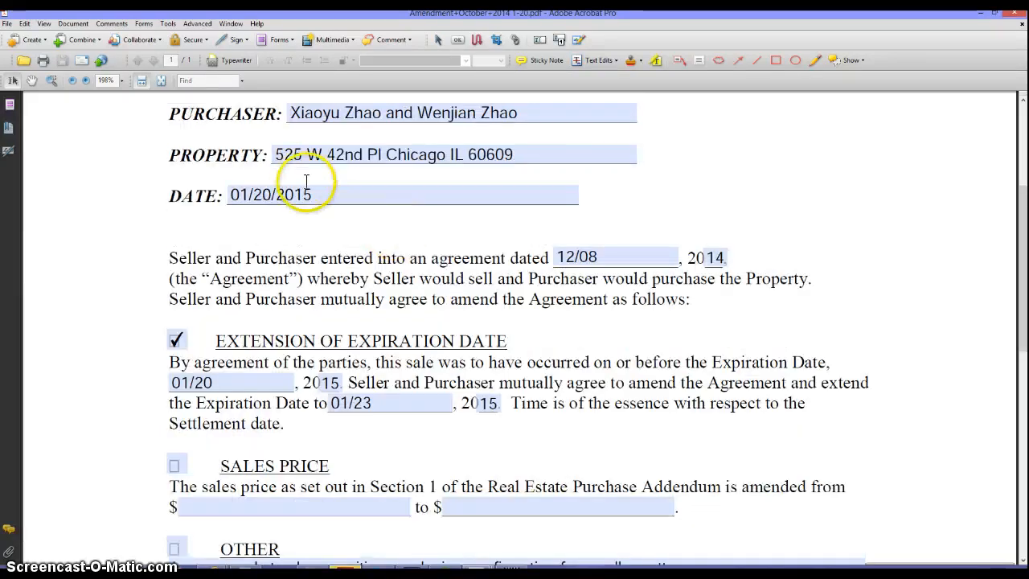
left_click(309, 192)
scroll(394, 187, "up", 1)
left_click(370, 206)
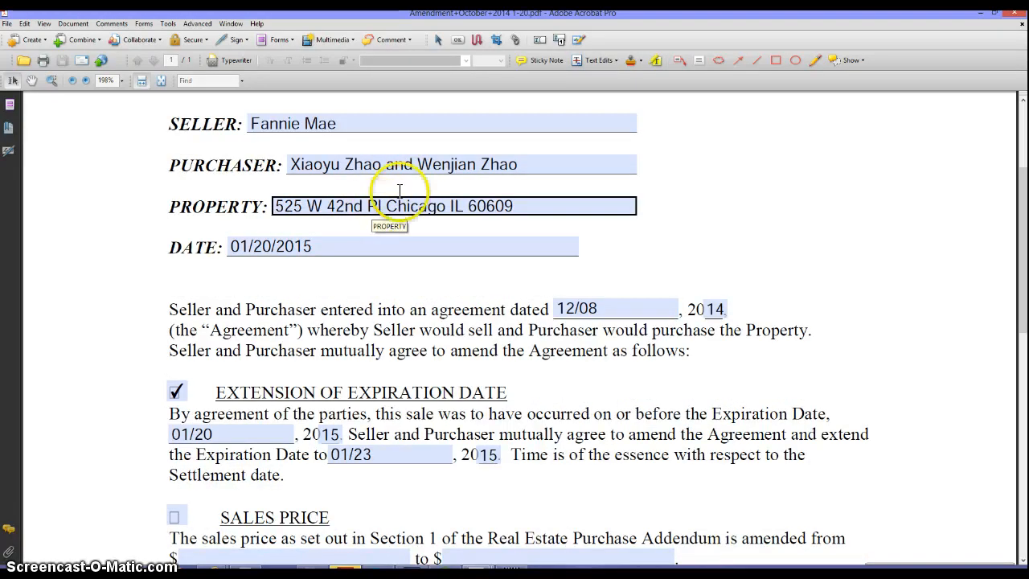
left_click(421, 166)
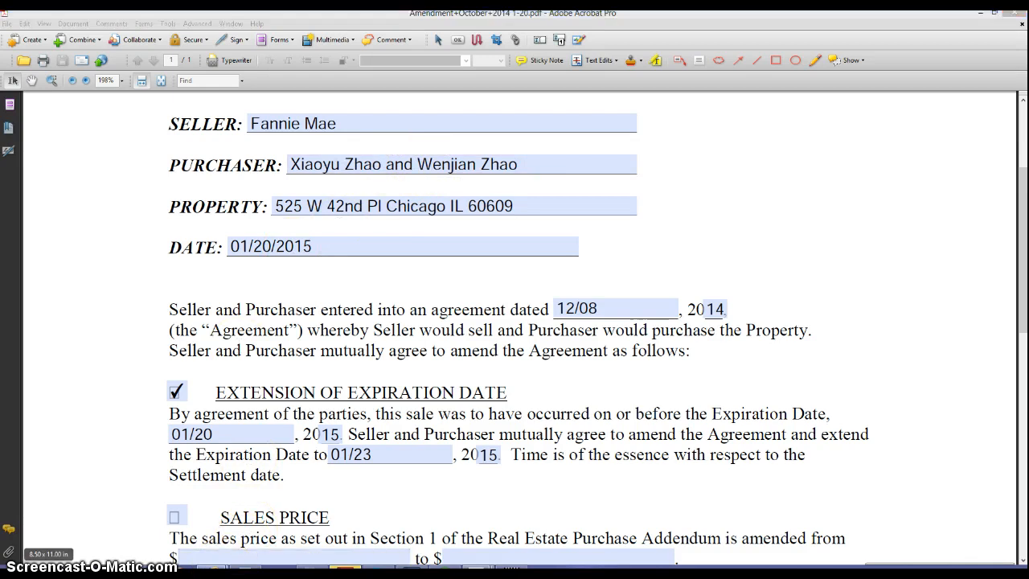
- Compare against the Equator amendment form, leaving the 01/20 original expiration date unchanged
mouse_move(212, 569)
left_click(155, 492)
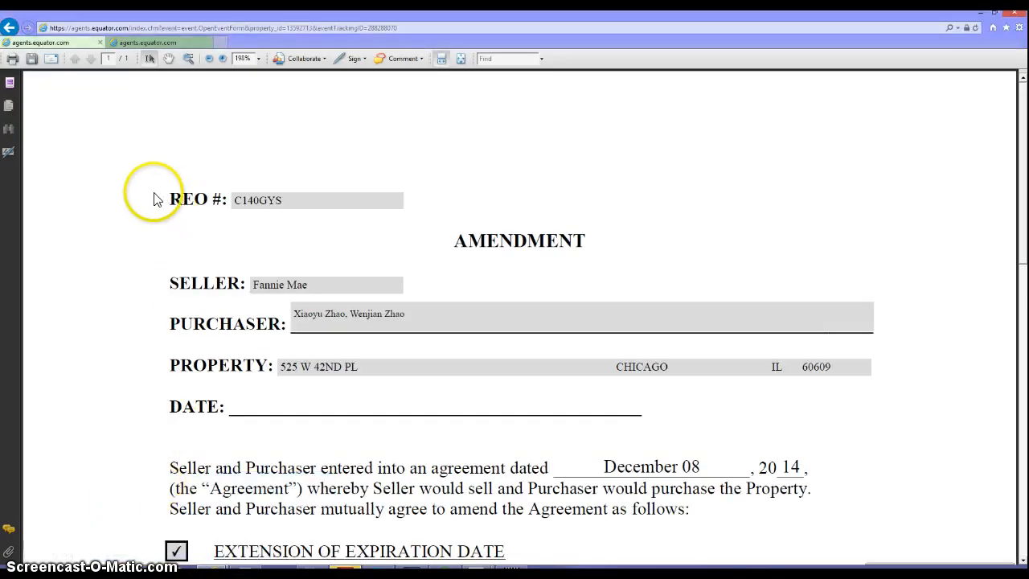
left_click(980, 11)
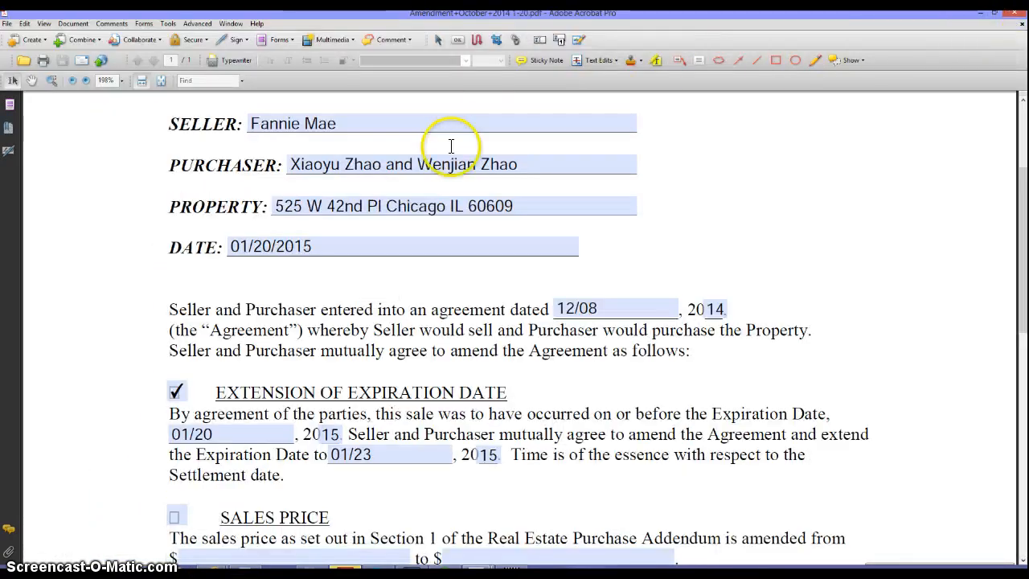
scroll(444, 156, "up", 5)
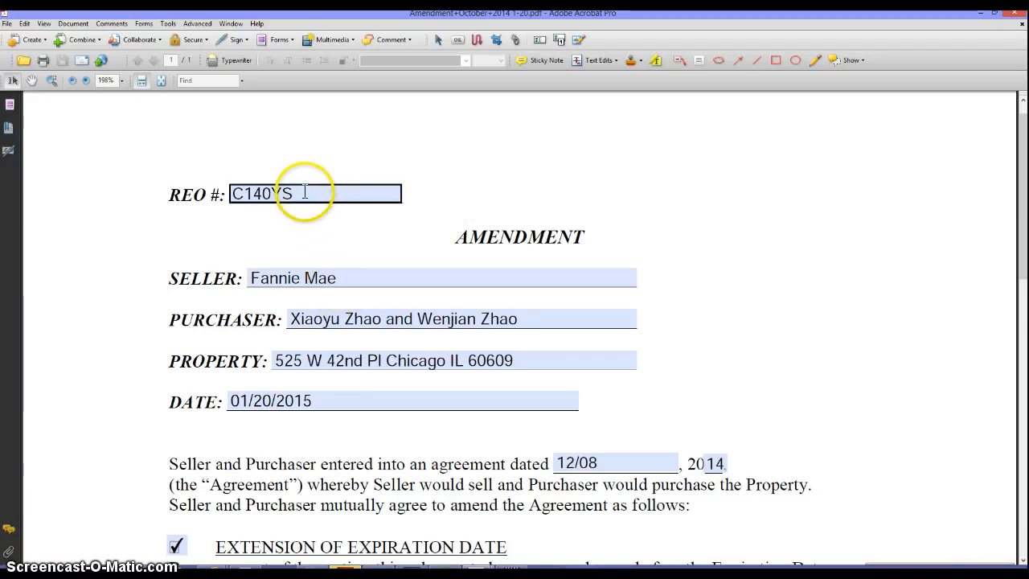
scroll(512, 370, "down", 7)
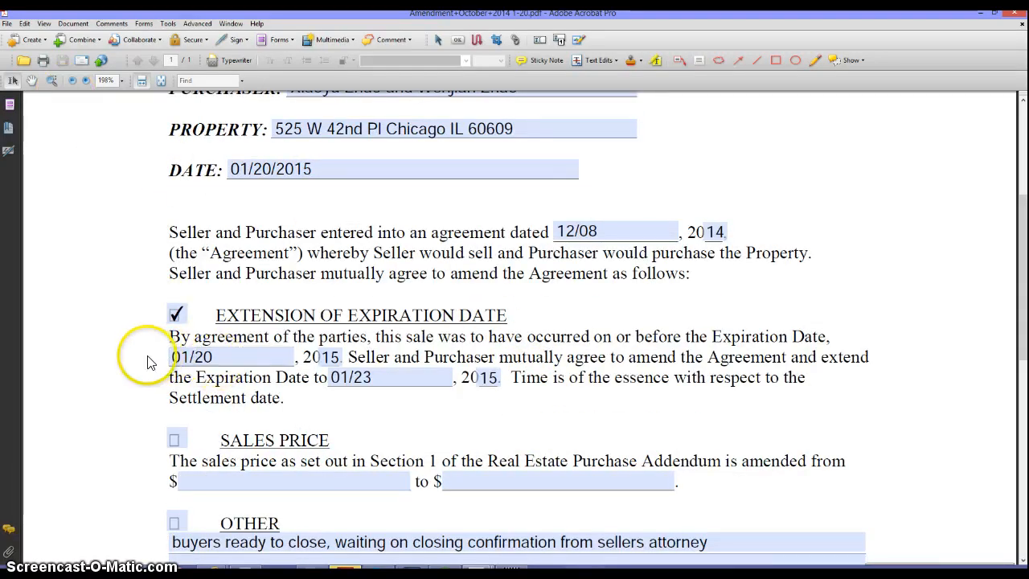
left_click(238, 356)
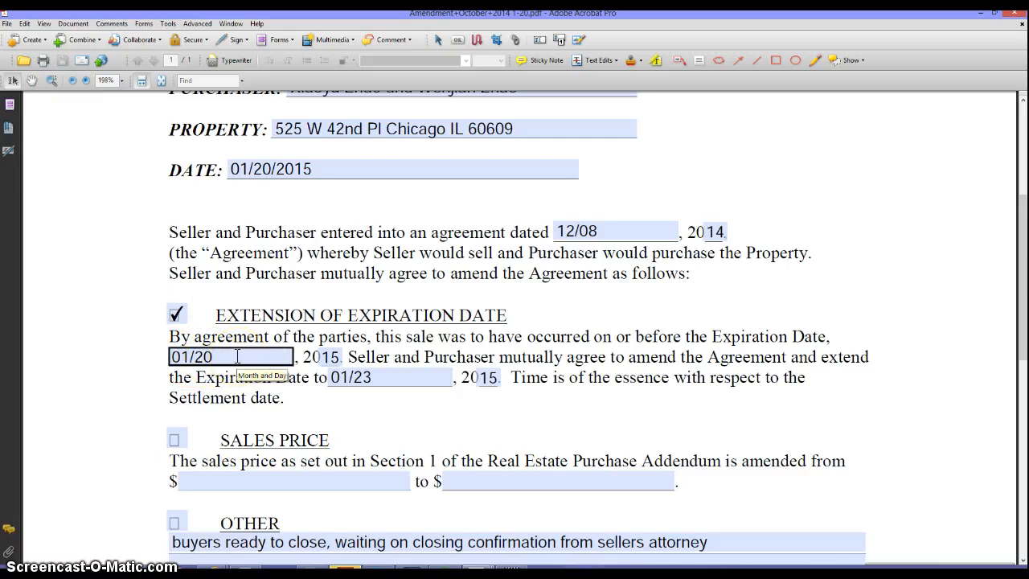
key("Return")
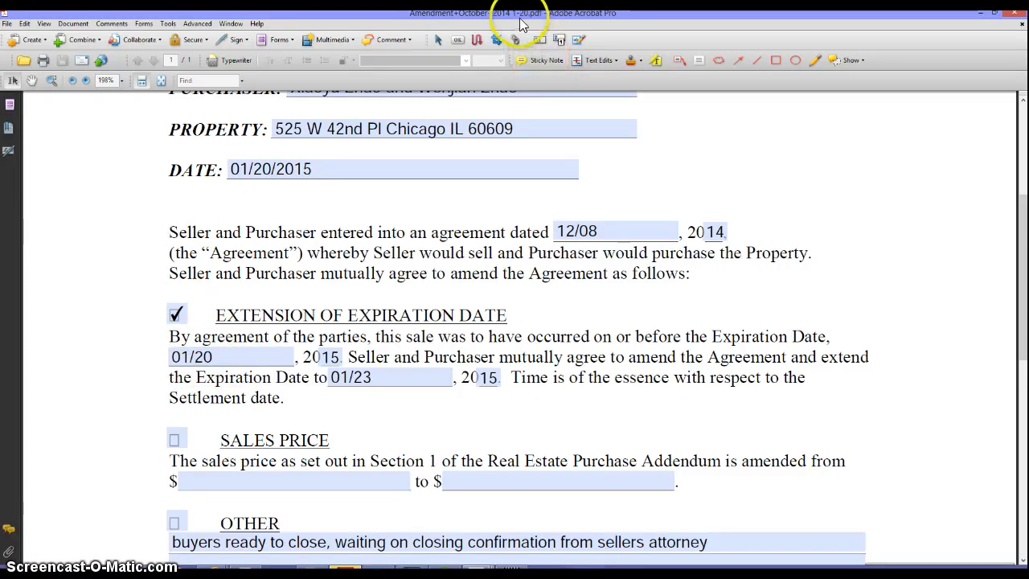
- Close that PDF, then review and close the saved 'amendment 1-20' PDF
left_click(1010, 16)
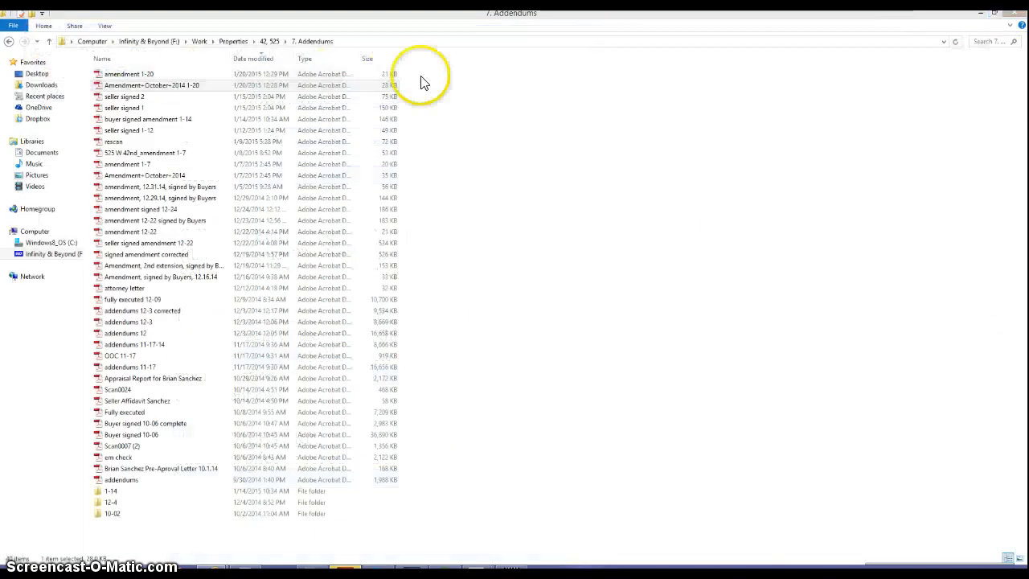
double_click(210, 79)
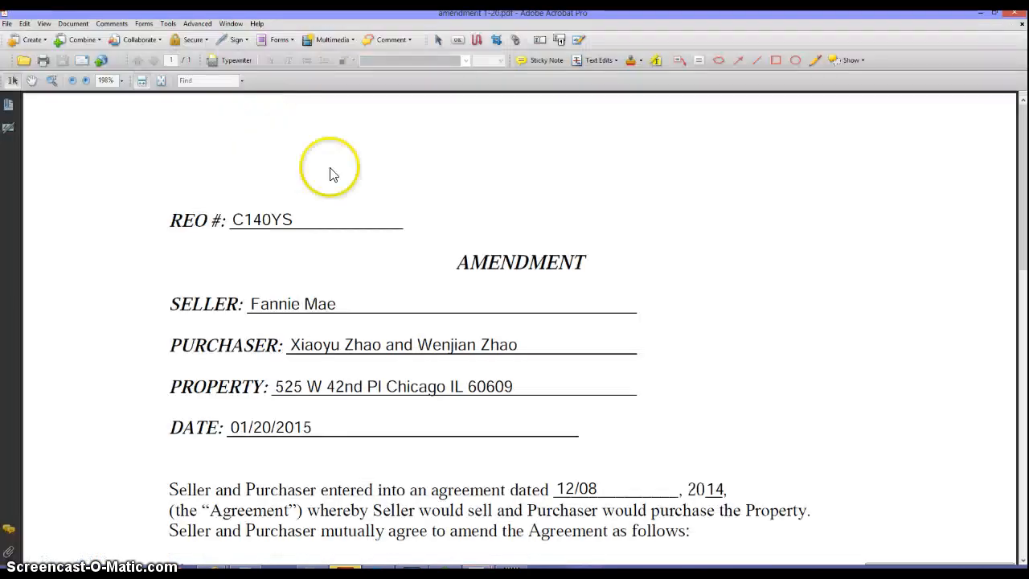
scroll(482, 362, "down", 5)
scroll(563, 391, "down", 8)
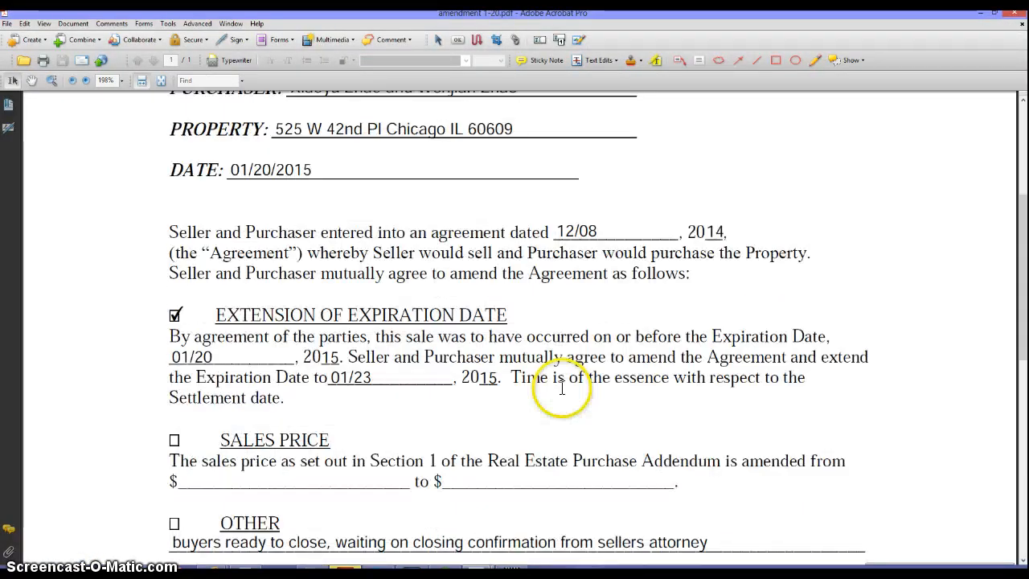
scroll(564, 390, "down", 5)
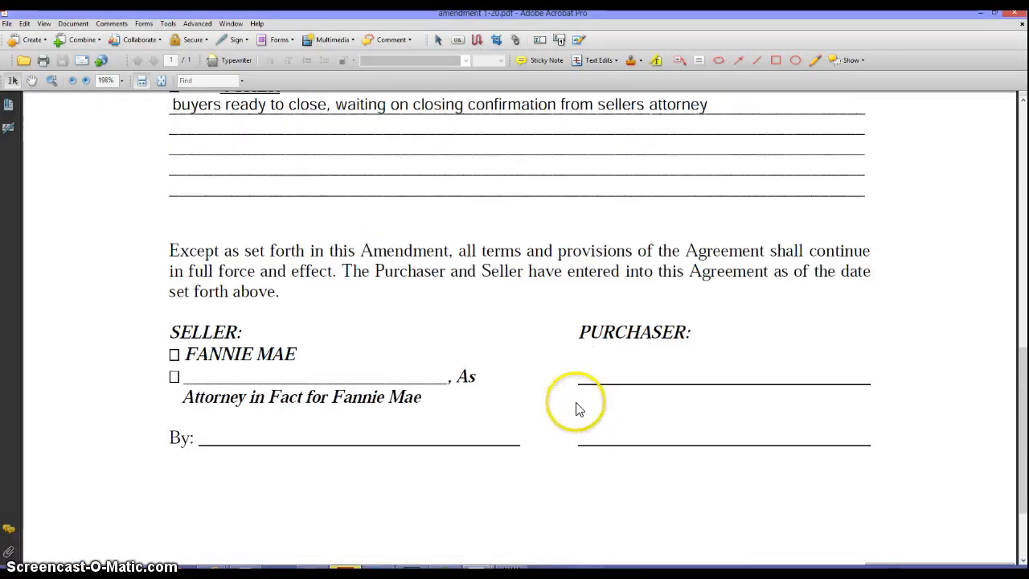
left_click(1011, 16)
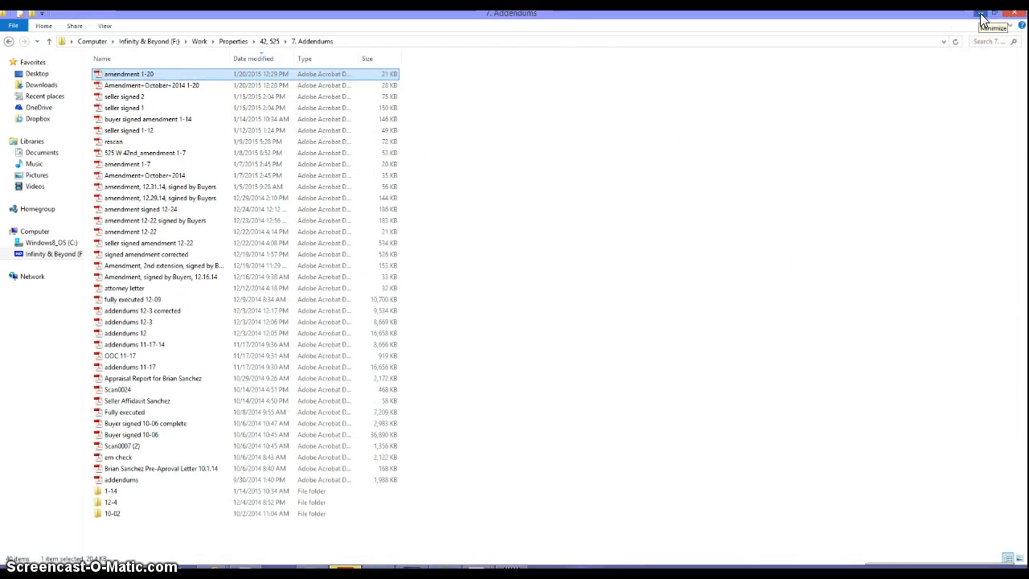
- Review the Equator amendment form and submit the January 20 to 23, 2015 extension
left_click(982, 17)
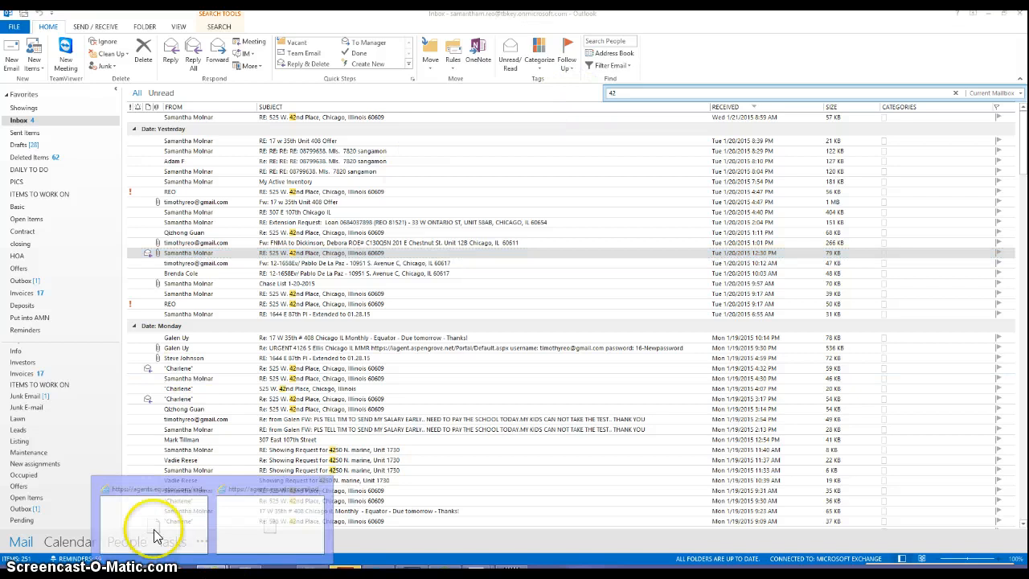
left_click(147, 491)
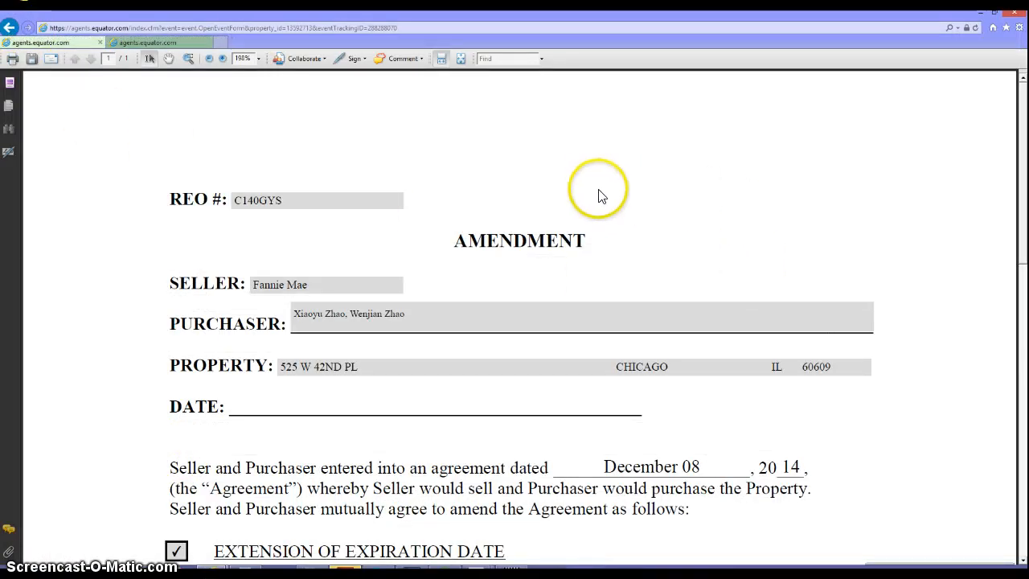
scroll(718, 306, "down", 6)
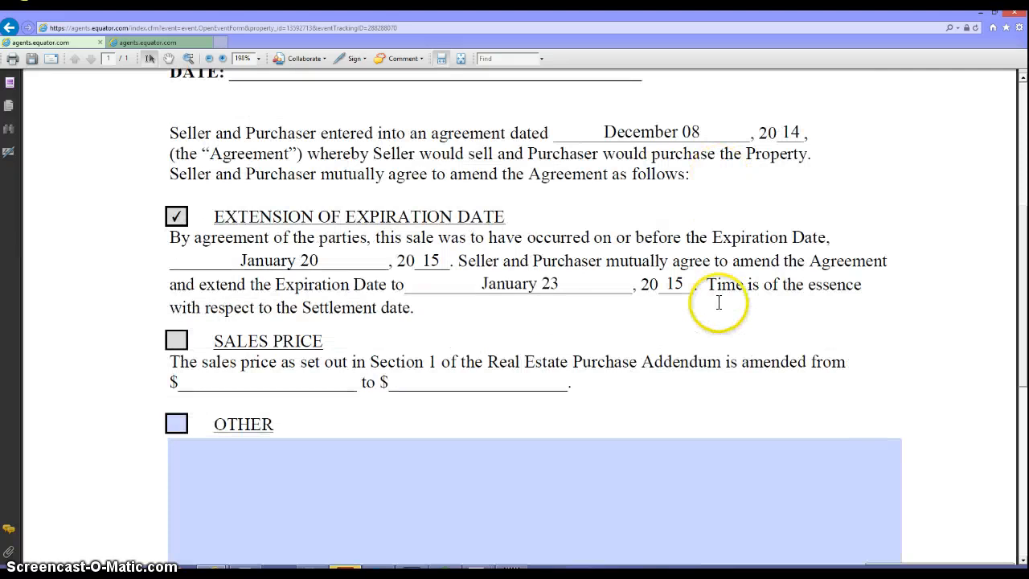
scroll(718, 307, "down", 4)
scroll(715, 304, "up", 5)
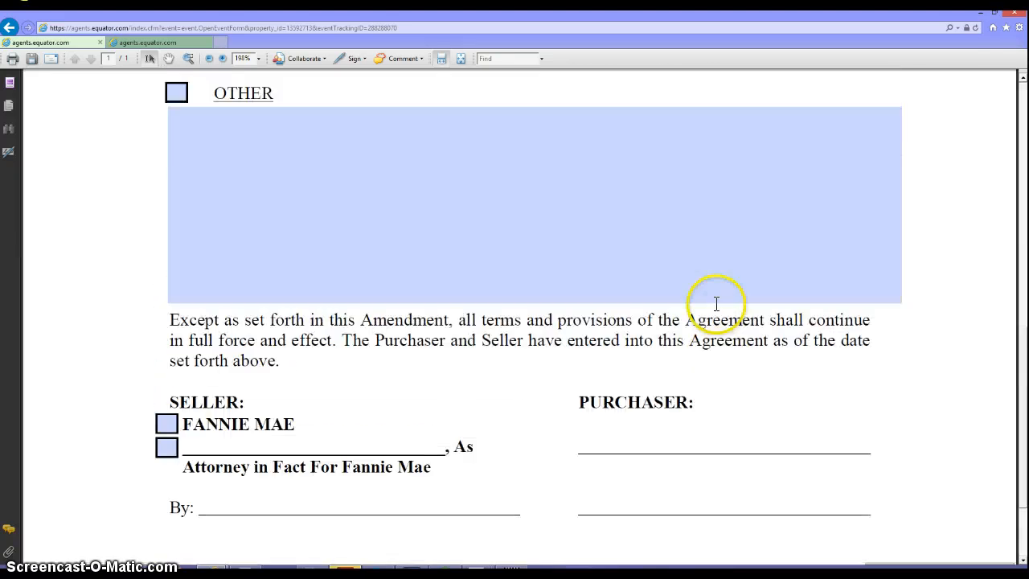
scroll(713, 303, "up", 6)
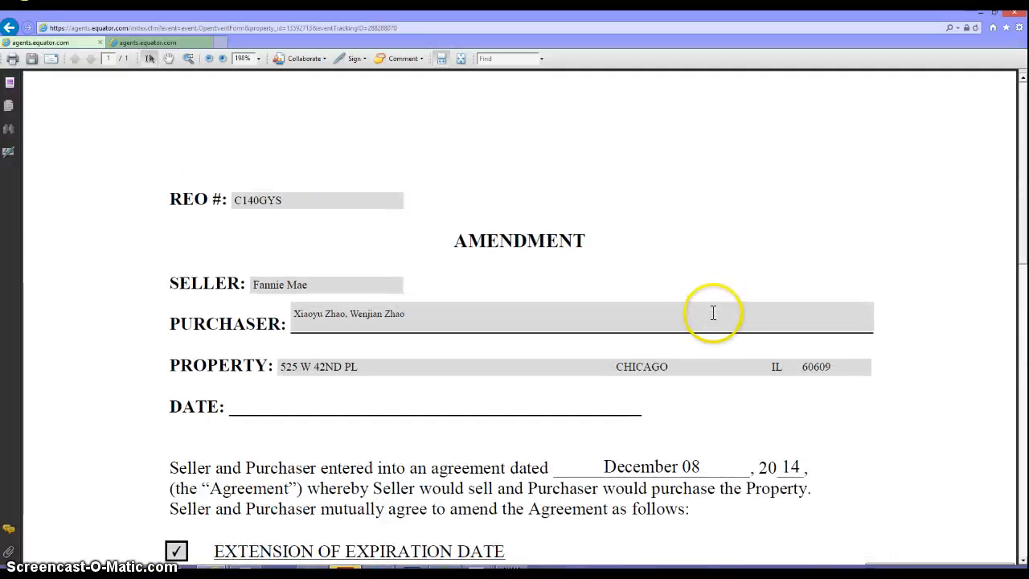
scroll(715, 305, "down", 3)
scroll(712, 381, "down", 7)
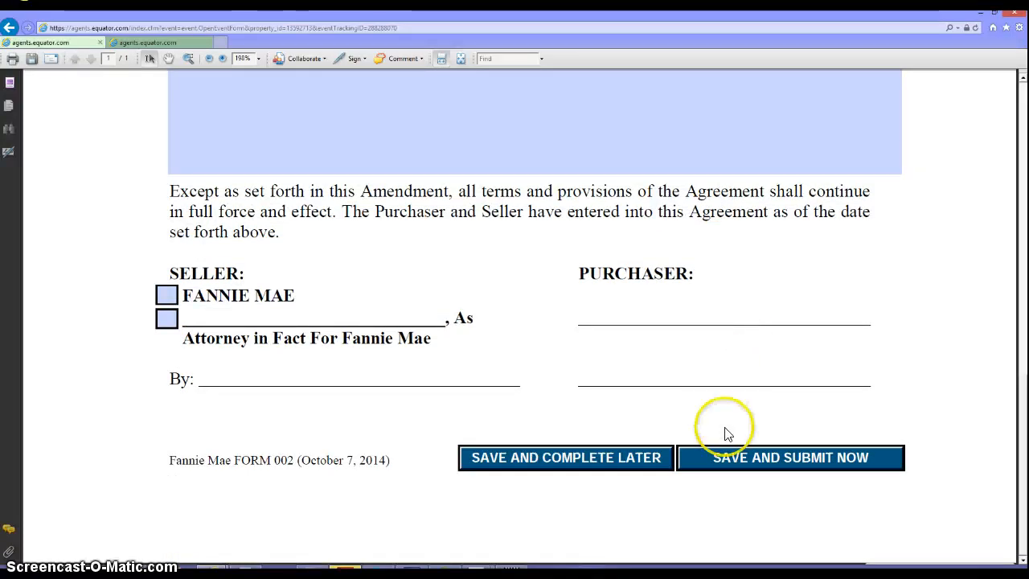
scroll(563, 361, "up", 5)
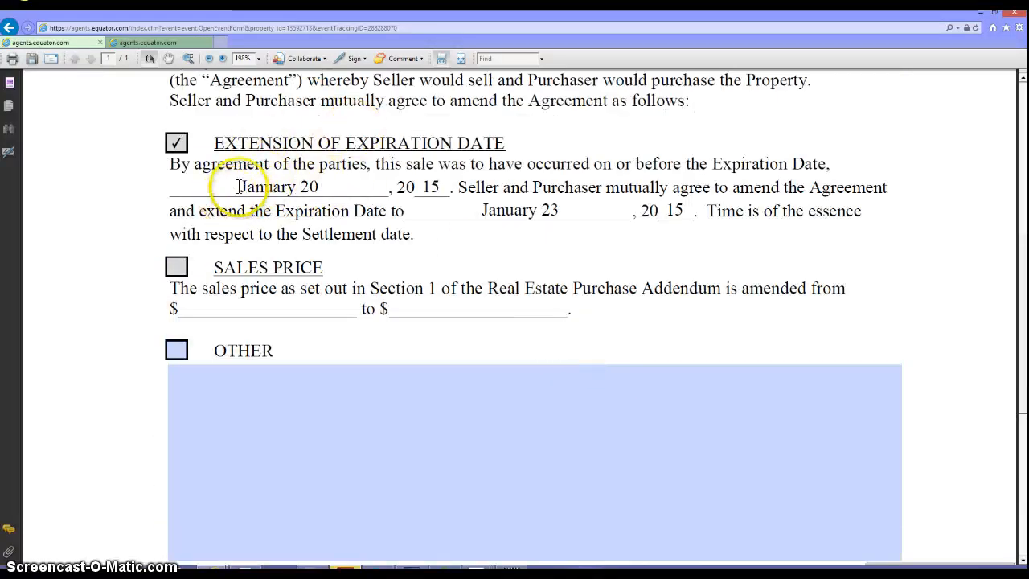
scroll(625, 340, "up", 4)
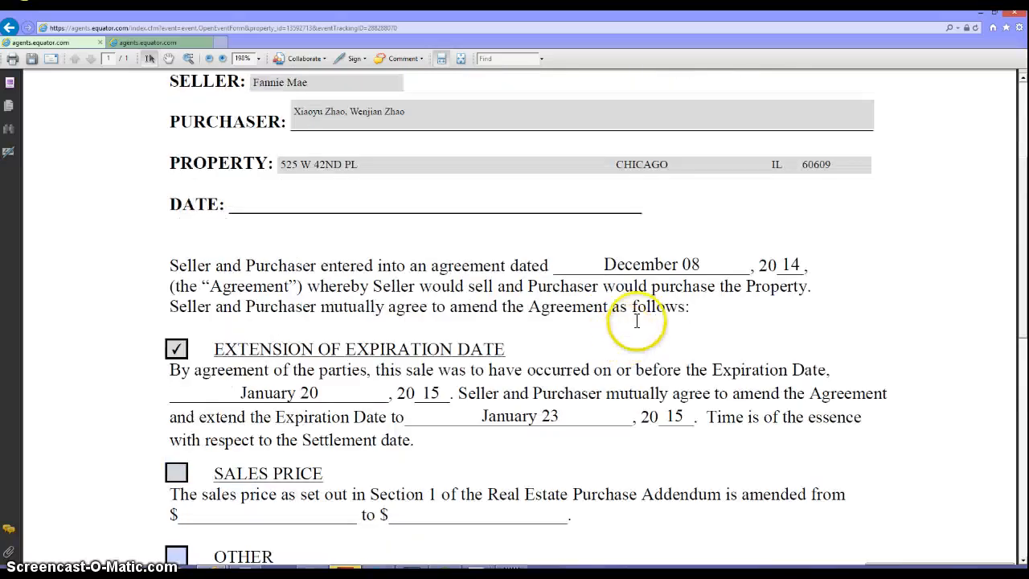
scroll(472, 191, "up", 2)
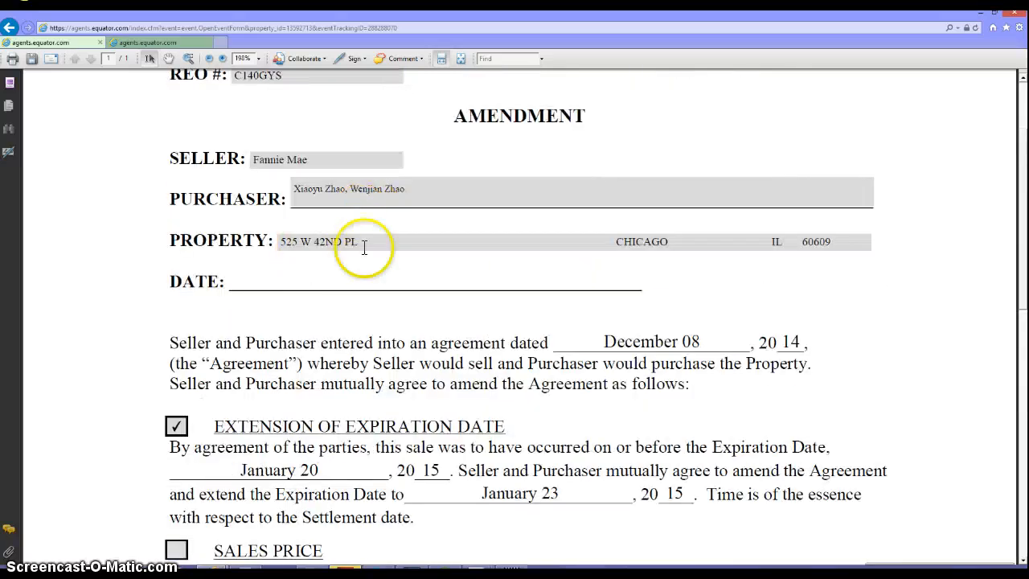
scroll(497, 329, "up", 2)
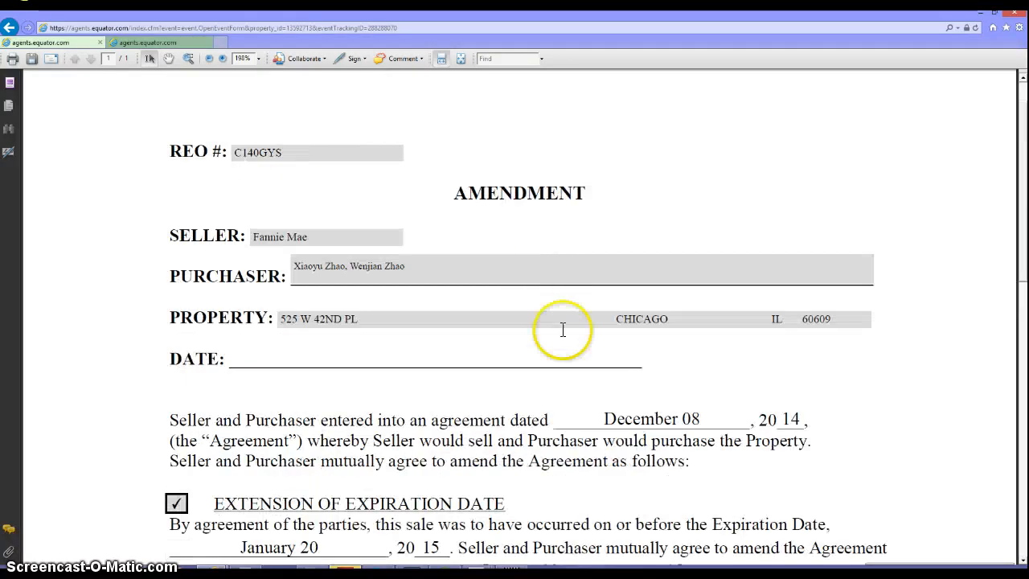
scroll(538, 413, "down", 10)
scroll(562, 404, "down", 4)
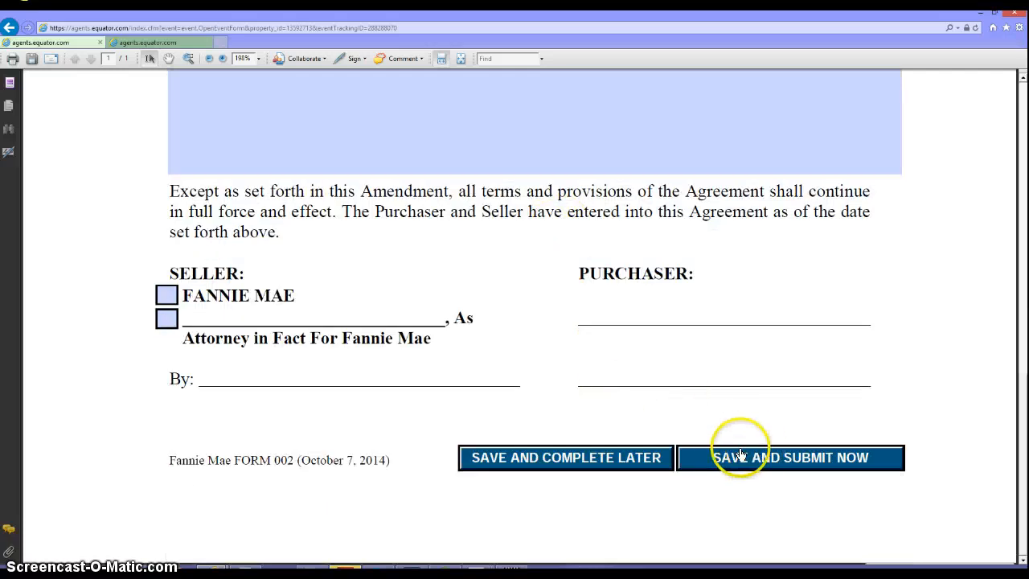
left_click(814, 463)
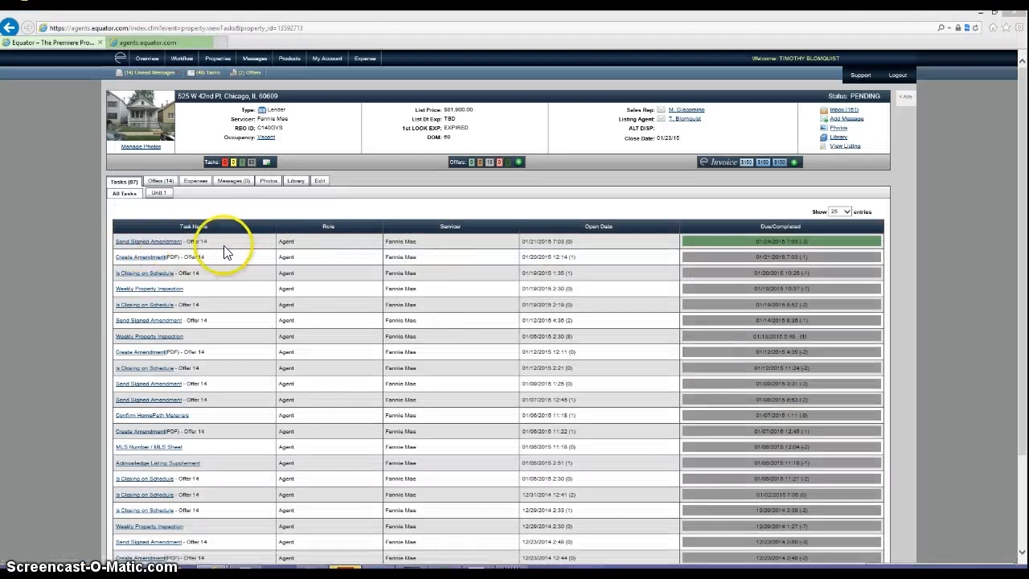
- Try opening Send Signed Amendment for Offer 14, then open the all-properties task list
left_click(176, 245)
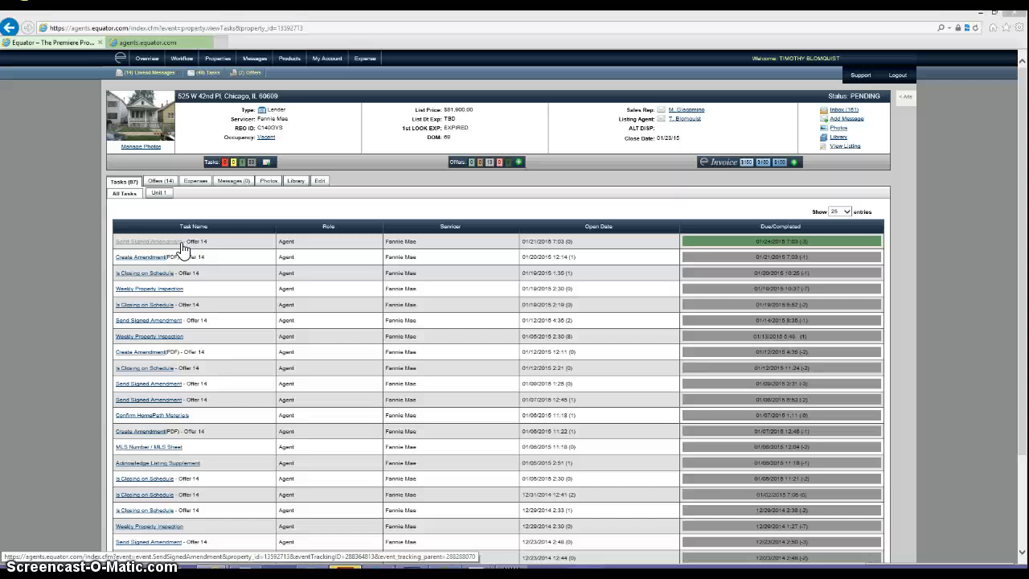
left_click(181, 244)
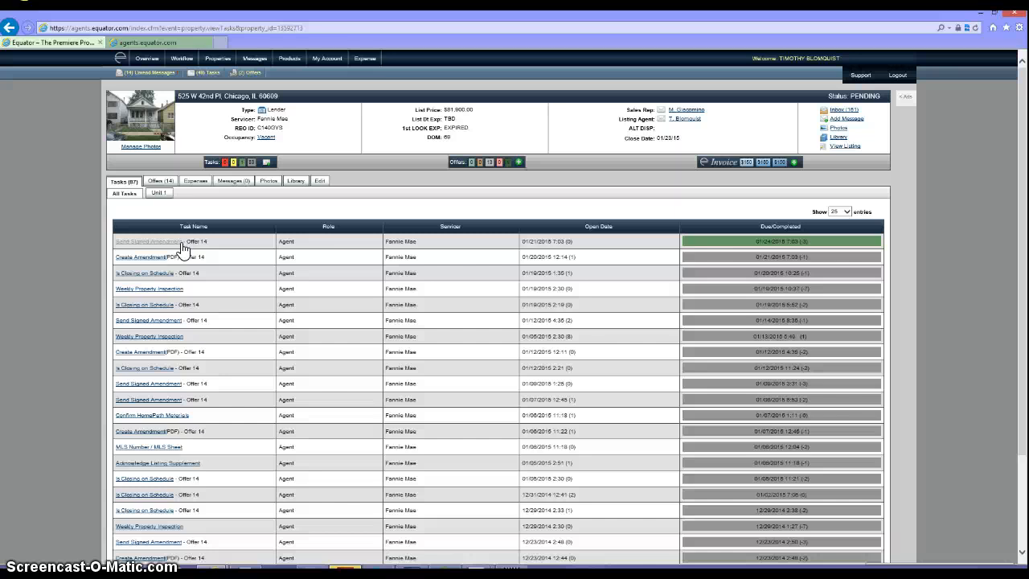
left_click(118, 249)
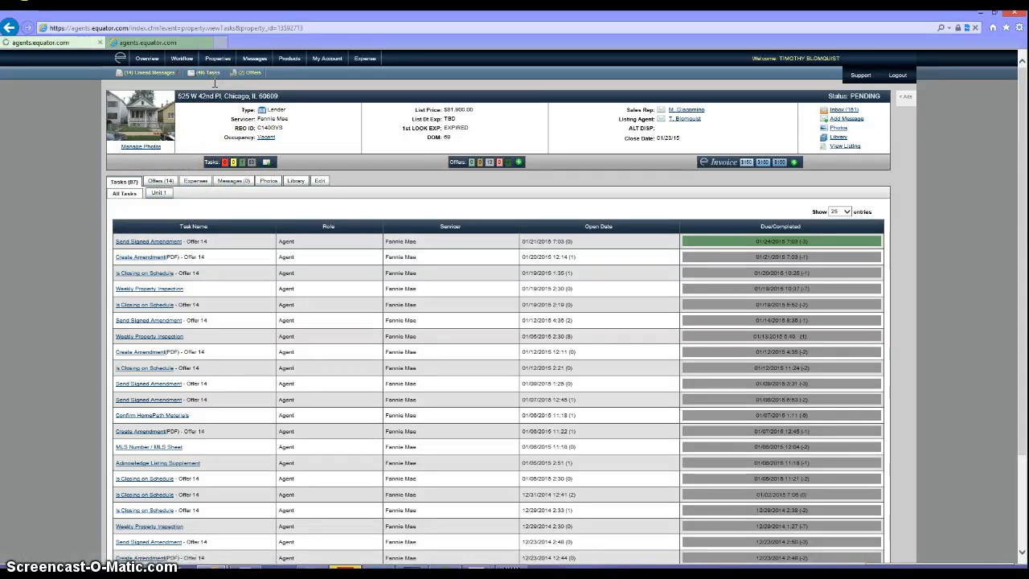
left_click(207, 230)
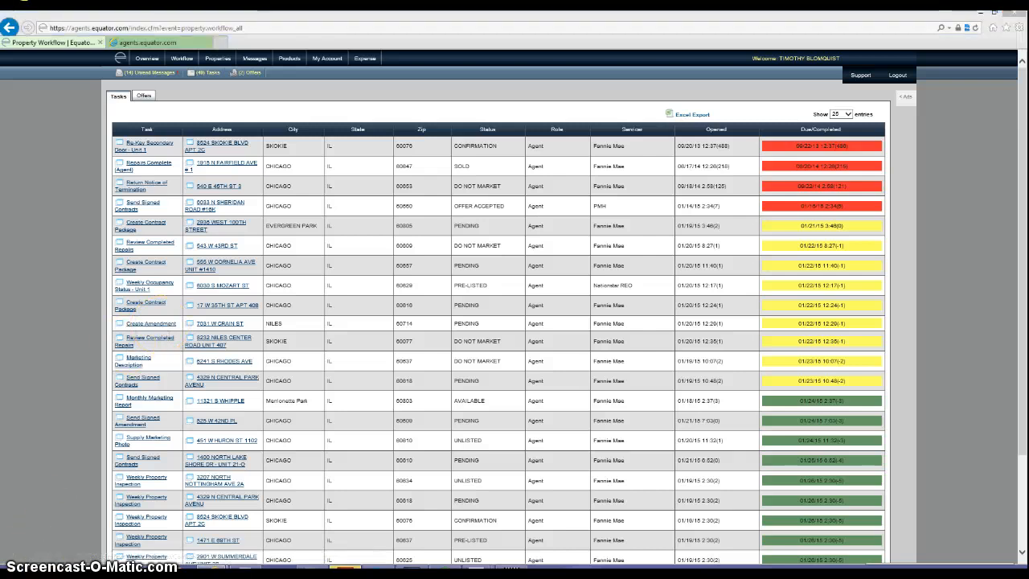
left_click(41, 510)
- Search the mailbox for '42' and open the attorney's 10:08 AM reply
left_click(638, 91)
type("42")
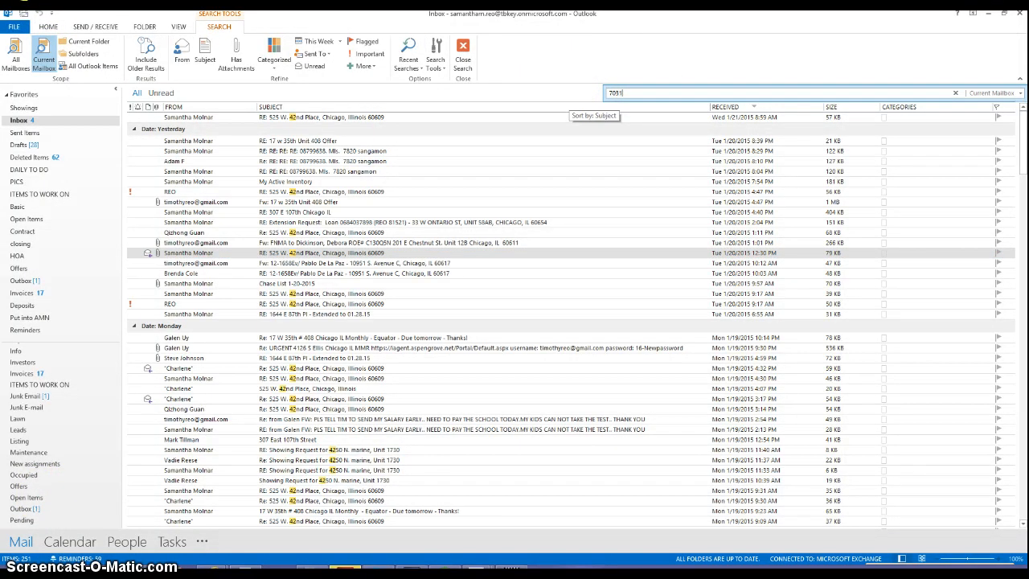
left_click(568, 81)
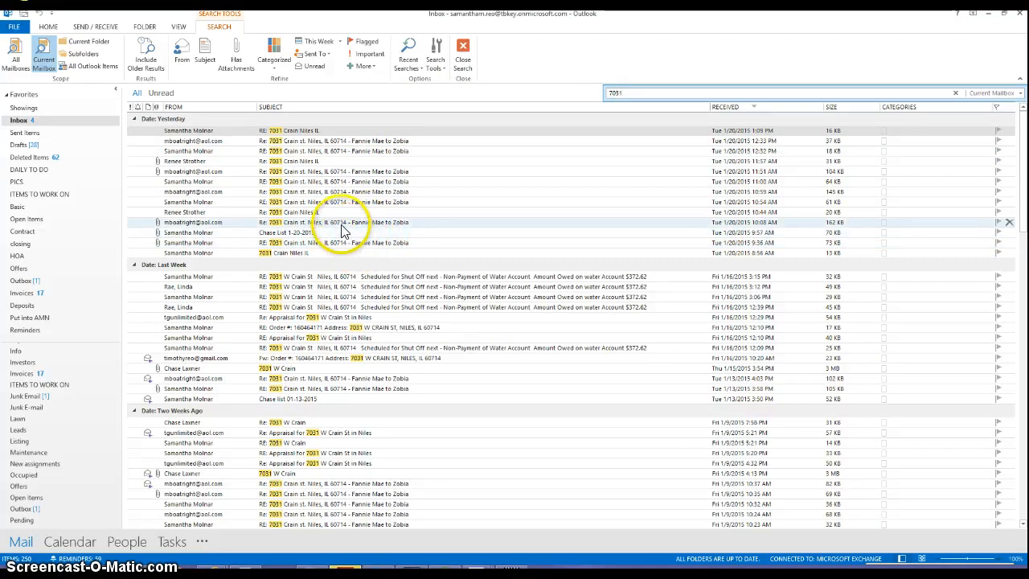
left_click(341, 224)
double_click(341, 224)
- View the attached amendment PDF extending expiration to 01/30/2015, then close it
double_click(98, 166)
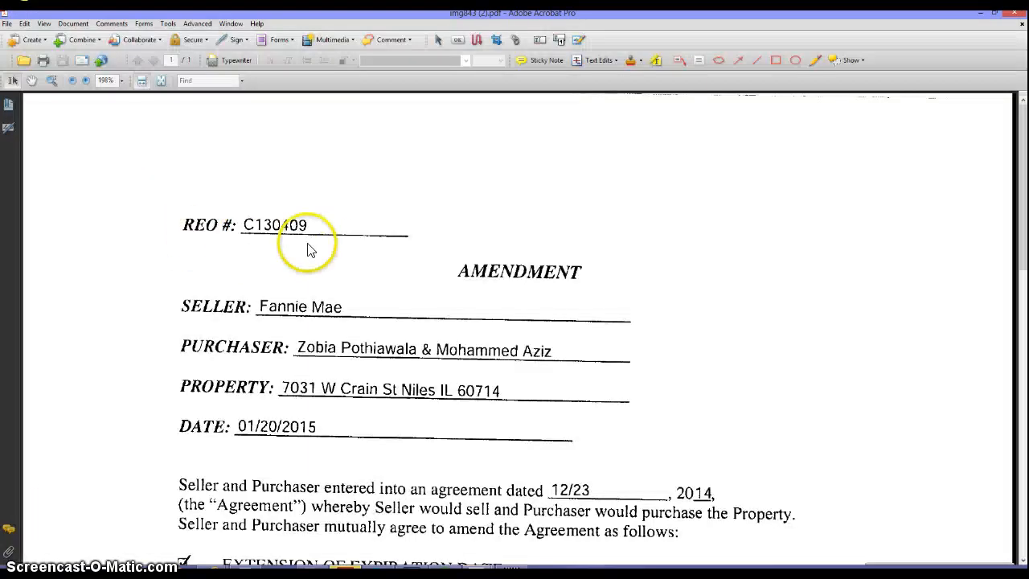
scroll(386, 249, "down", 10)
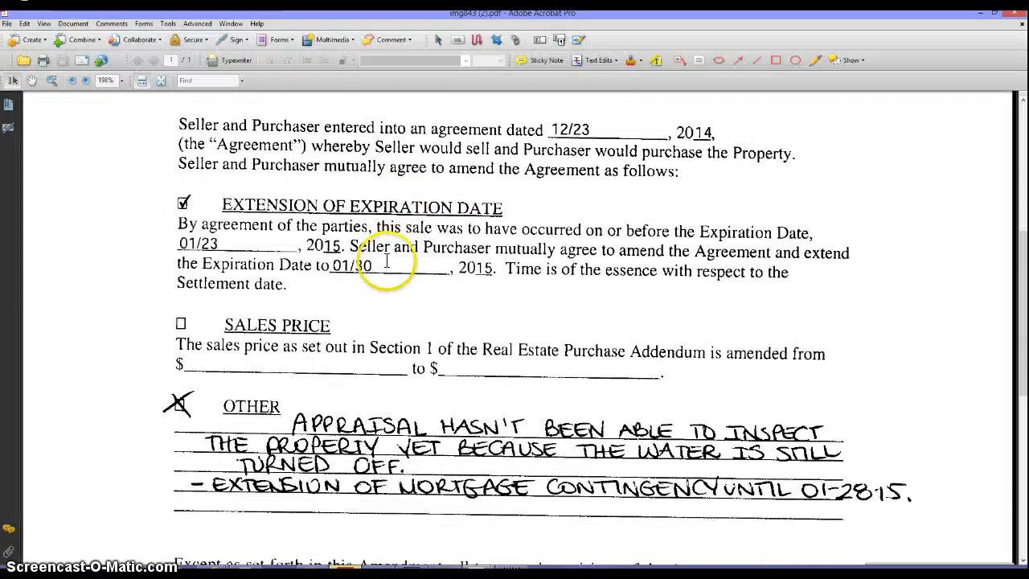
scroll(257, 346, "down", 2)
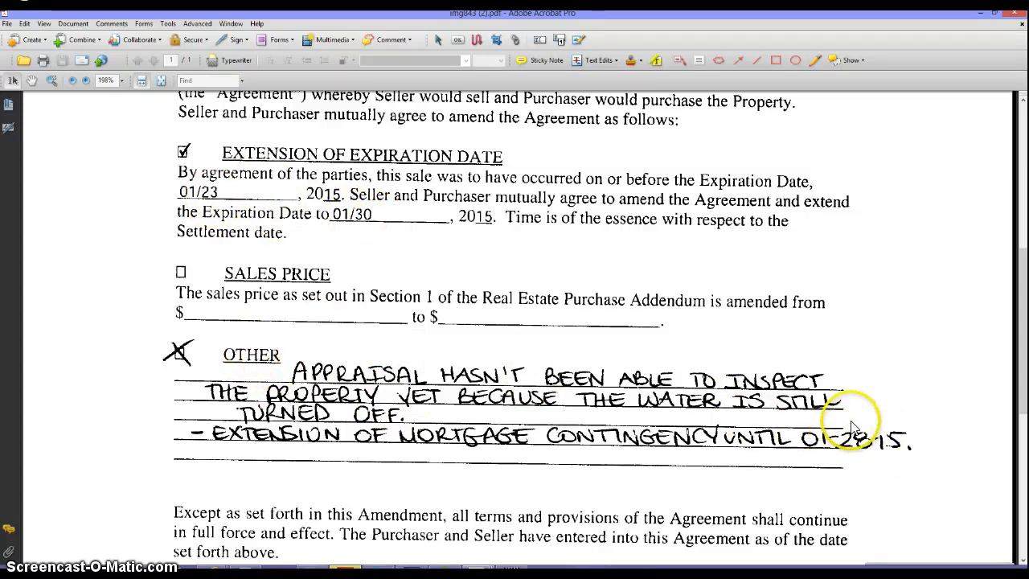
left_click(1013, 22)
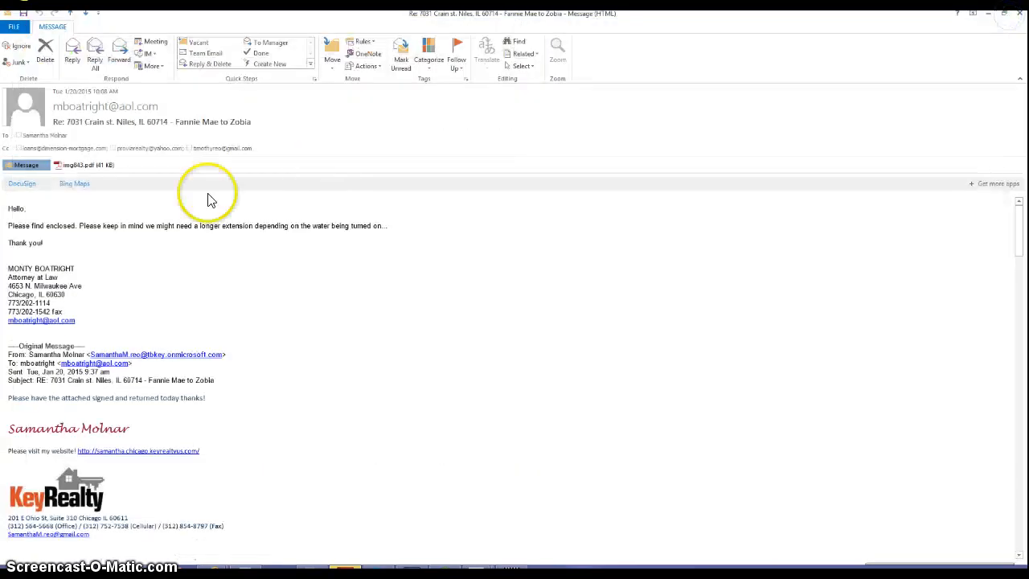
- Read the 10:54 AM reply, then open the 11:50 AM message with img846.pdf and img847.pdf
left_click(1019, 14)
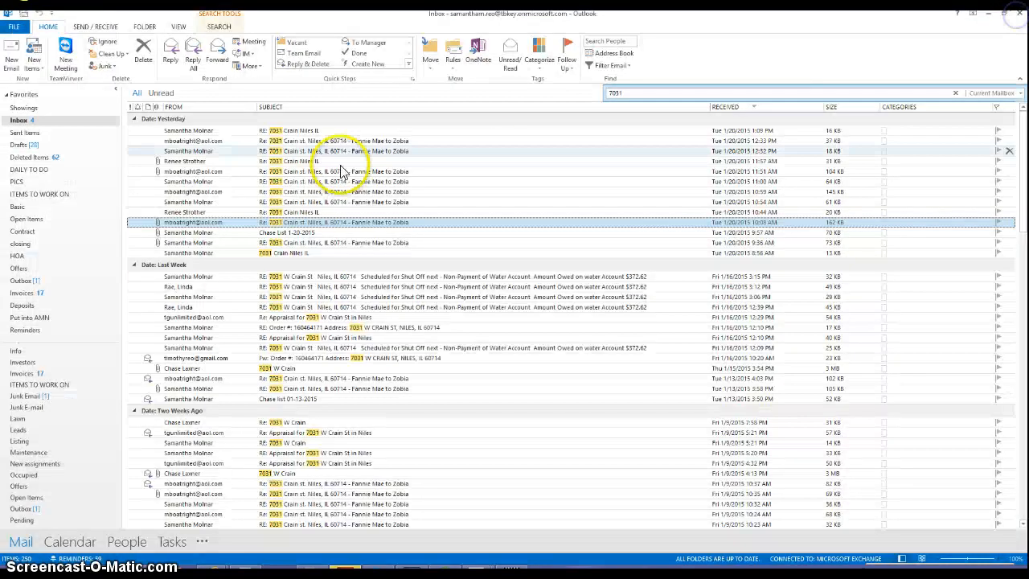
double_click(260, 201)
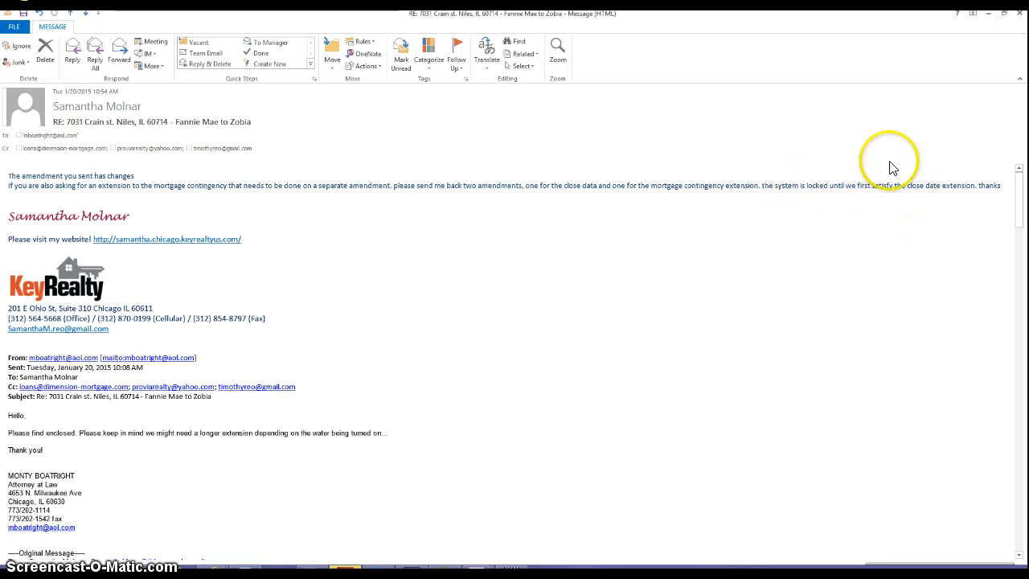
left_click(1021, 13)
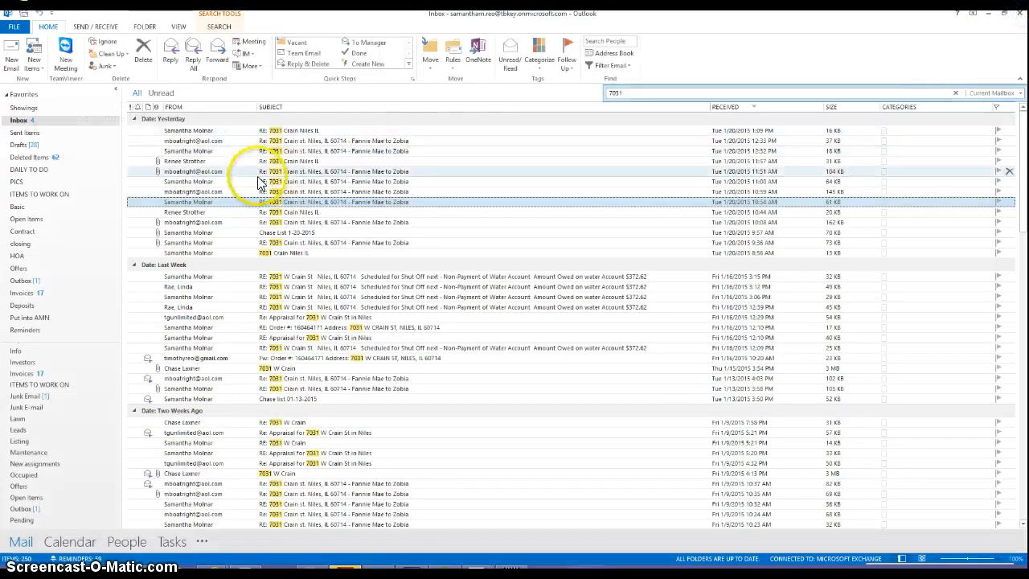
double_click(181, 172)
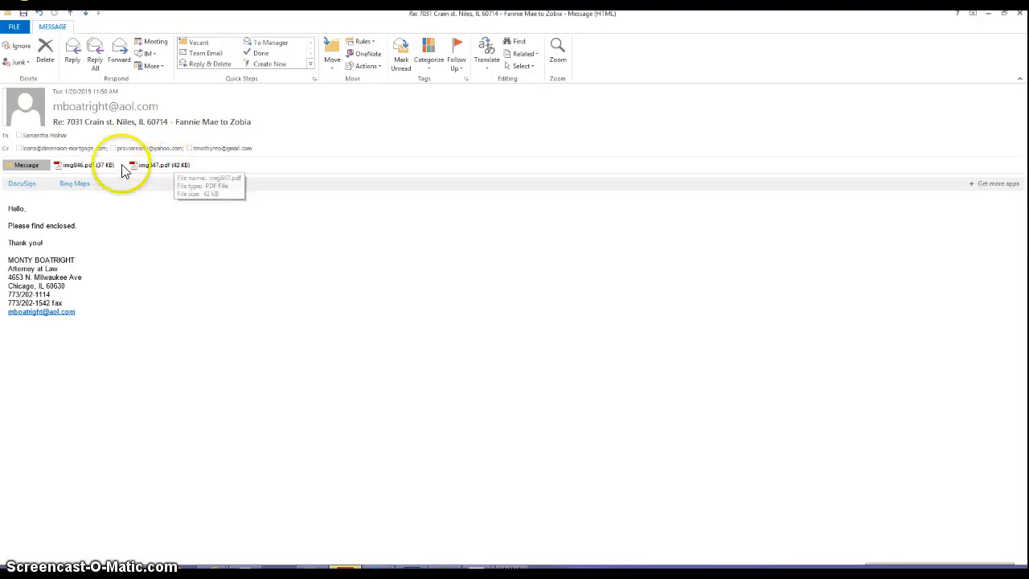
- Review img846.pdf, the signed amendment extending expiration to 01/30/2015, then return to the Equator task list
double_click(88, 169)
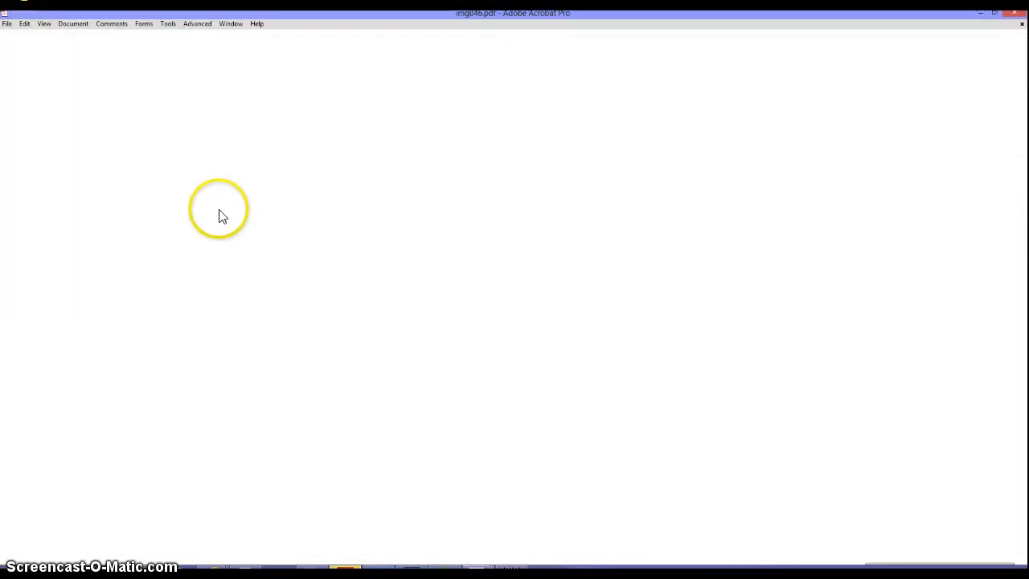
scroll(443, 418, "down", 10)
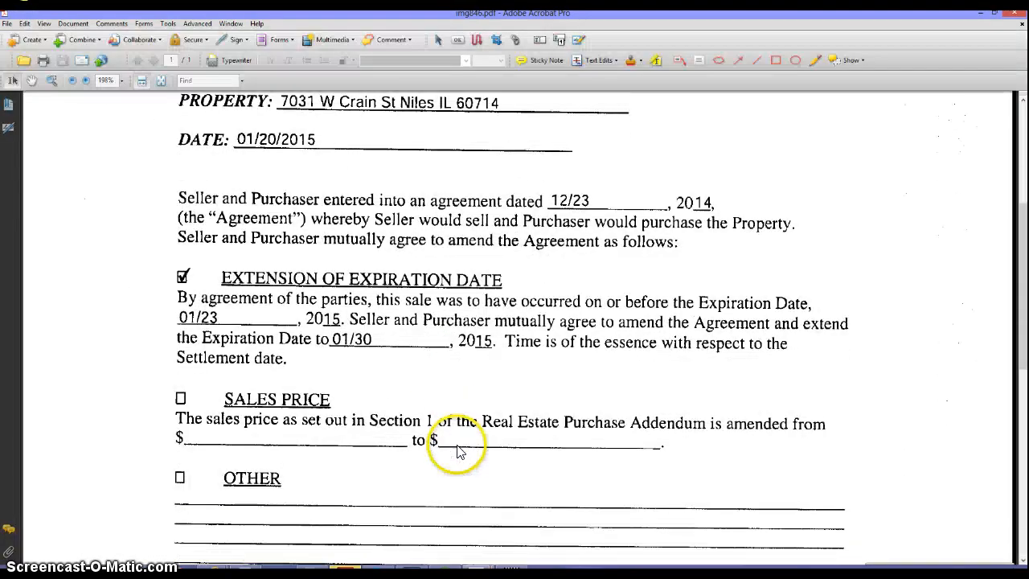
scroll(459, 451, "up", 8)
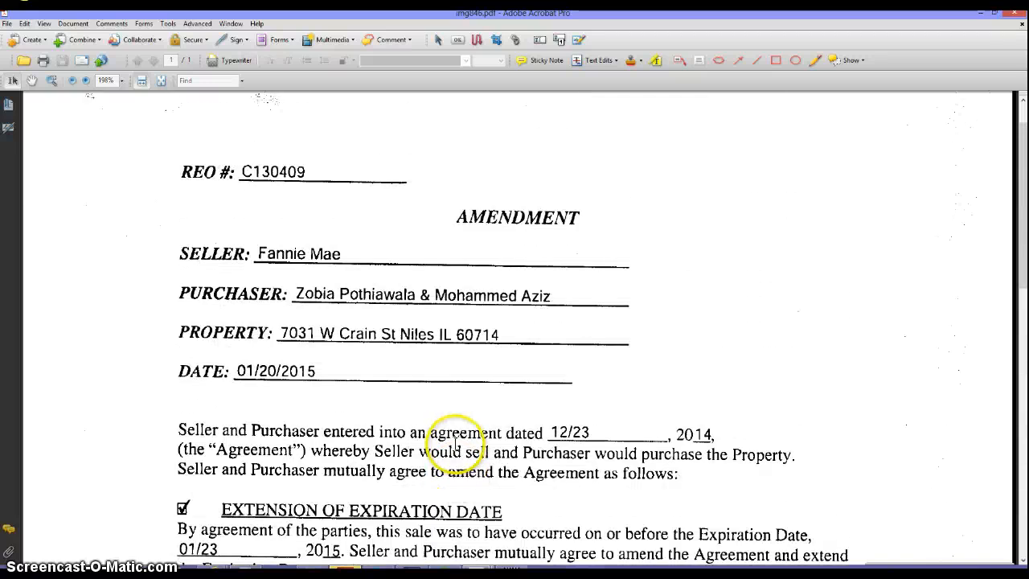
scroll(456, 442, "down", 1)
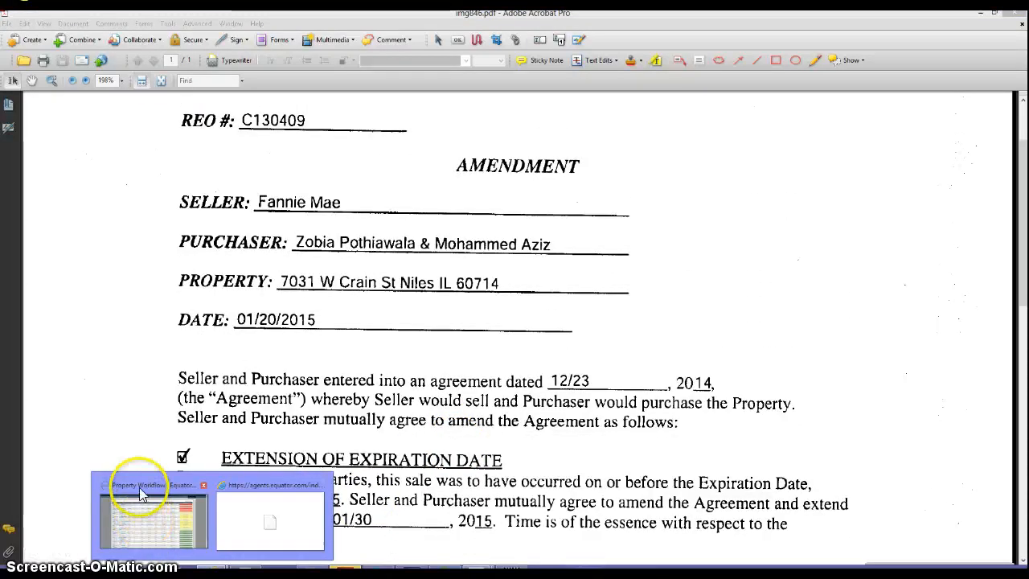
left_click(137, 487)
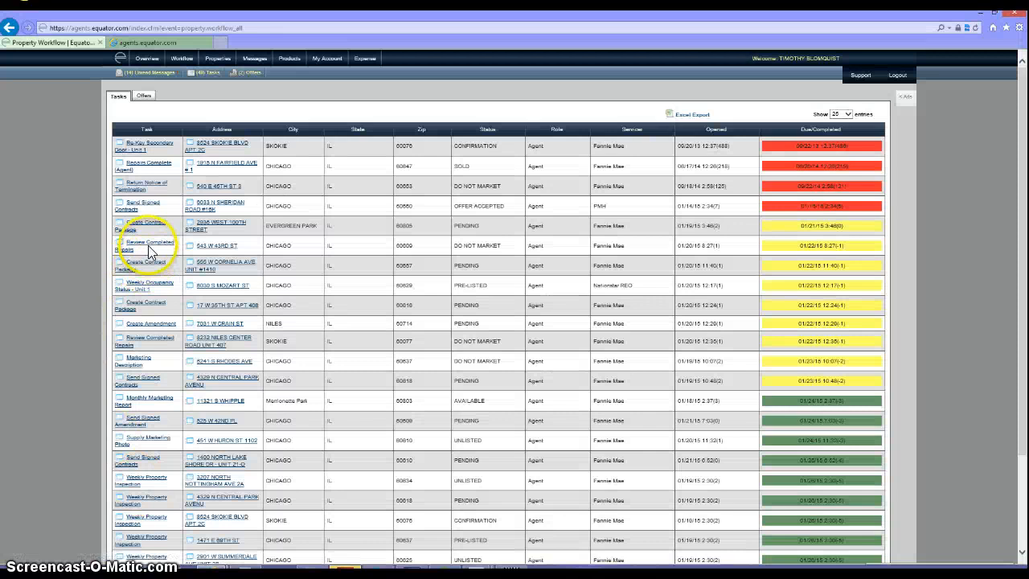
left_click(233, 325)
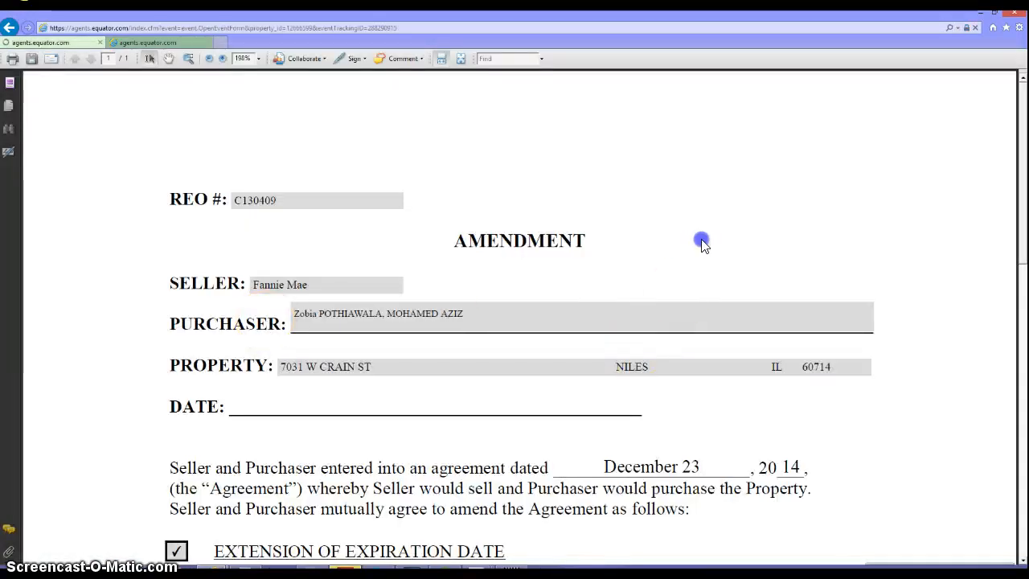
scroll(858, 545, "down", 8)
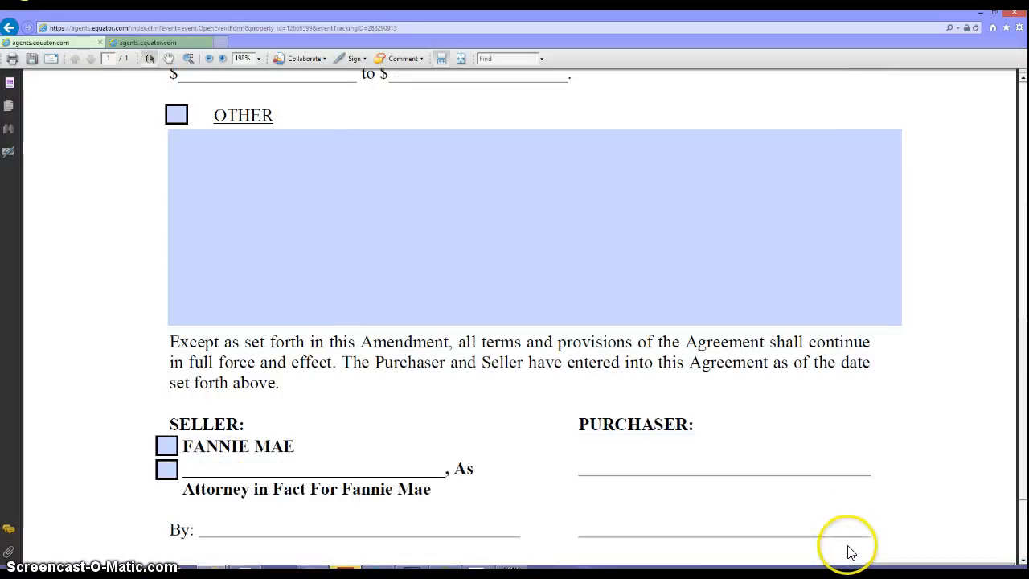
scroll(851, 551, "down", 2)
left_click(760, 506)
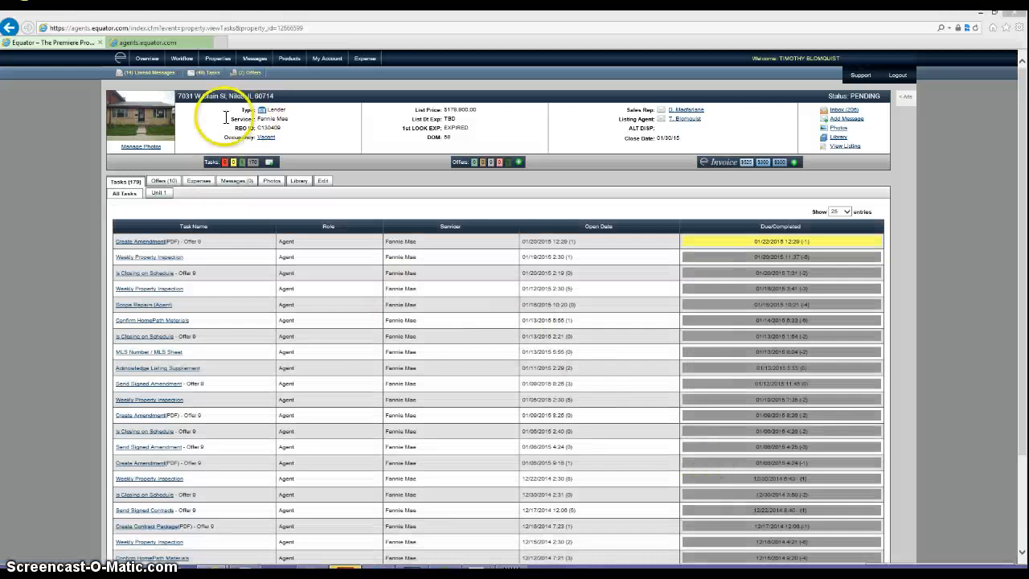
left_click(974, 28)
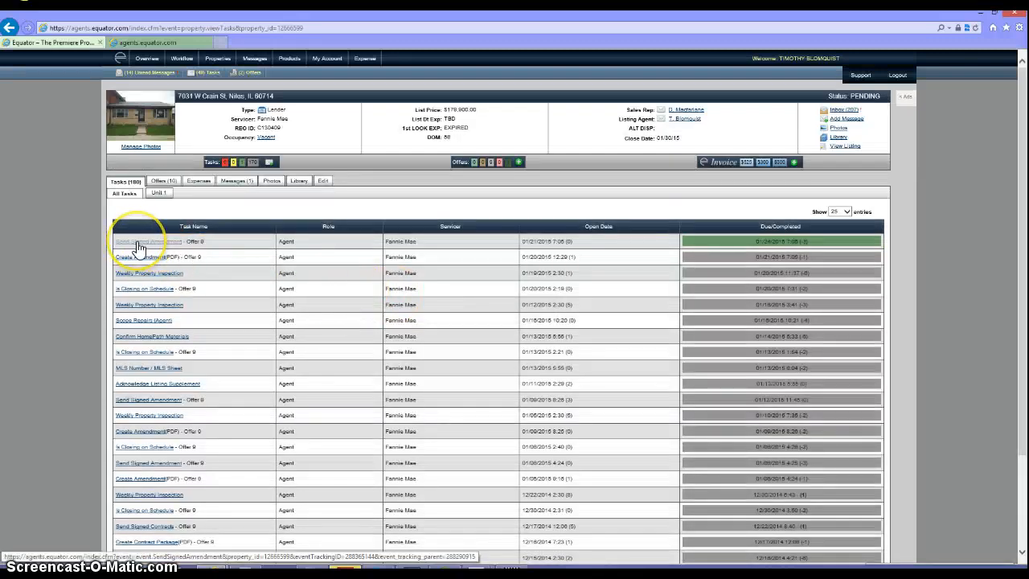
left_click(138, 244)
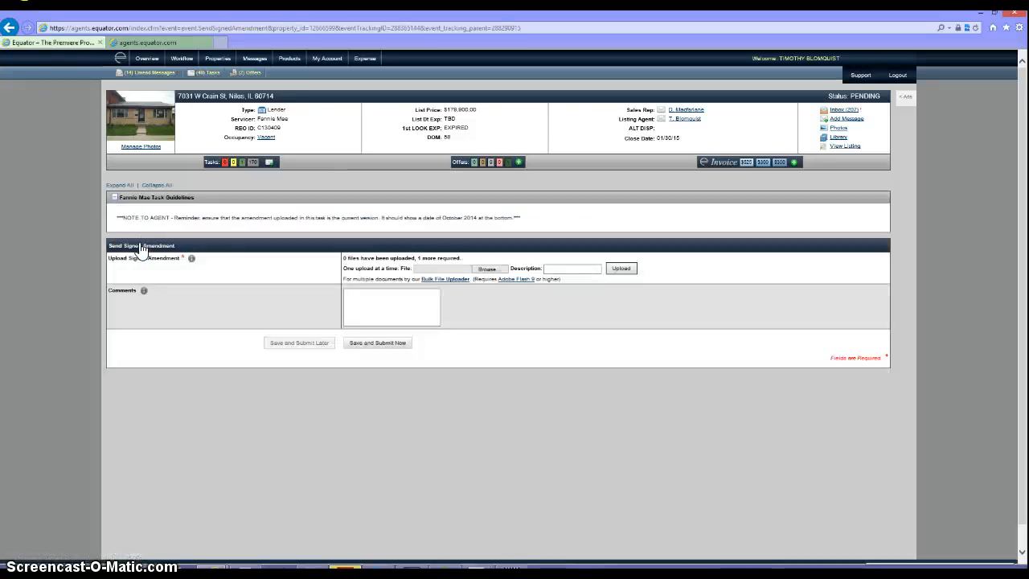
- Upload the most recent signed amendment file with a description and submit the task
left_click(488, 268)
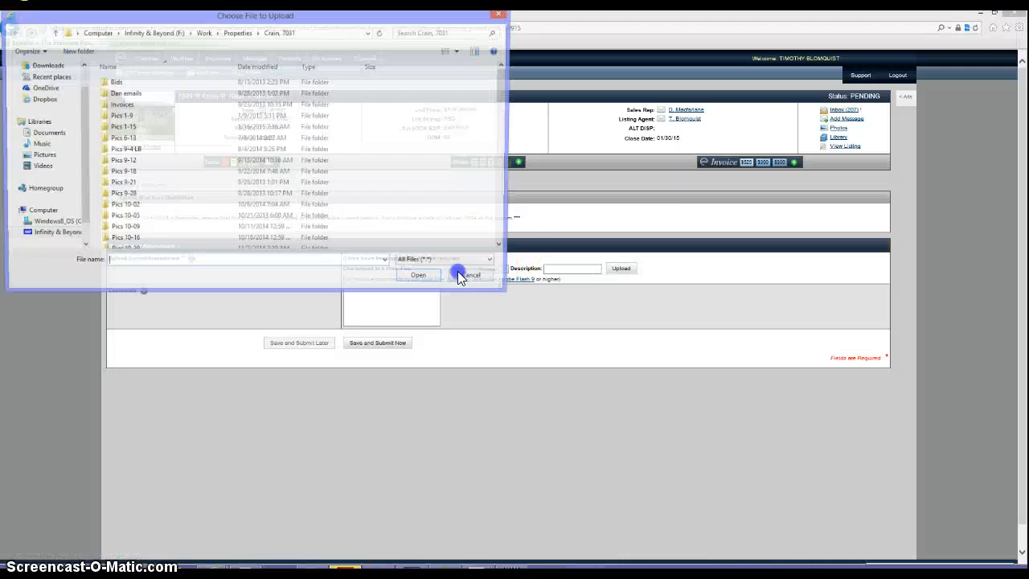
left_click(291, 129)
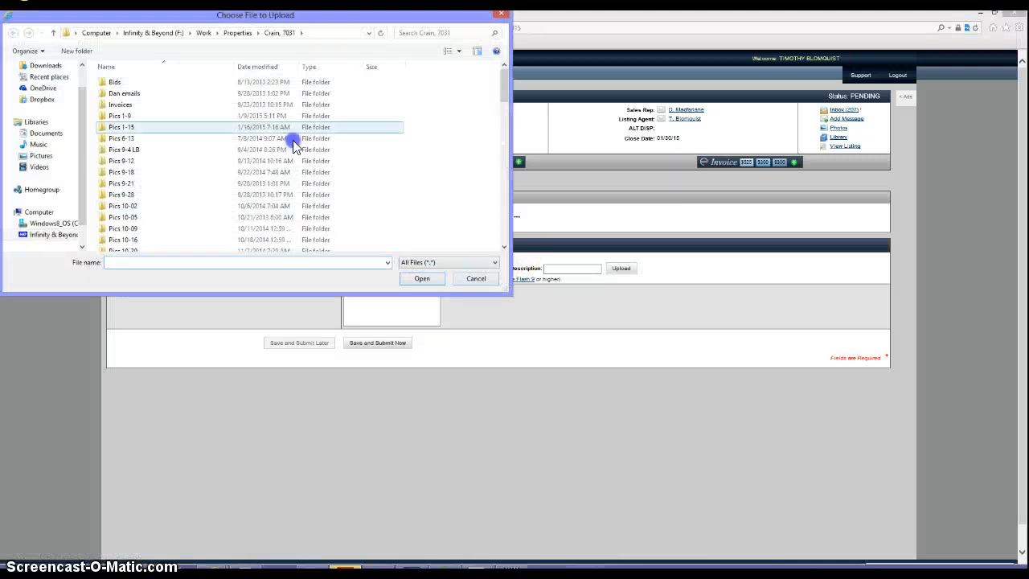
left_click(269, 70)
double_click(156, 96)
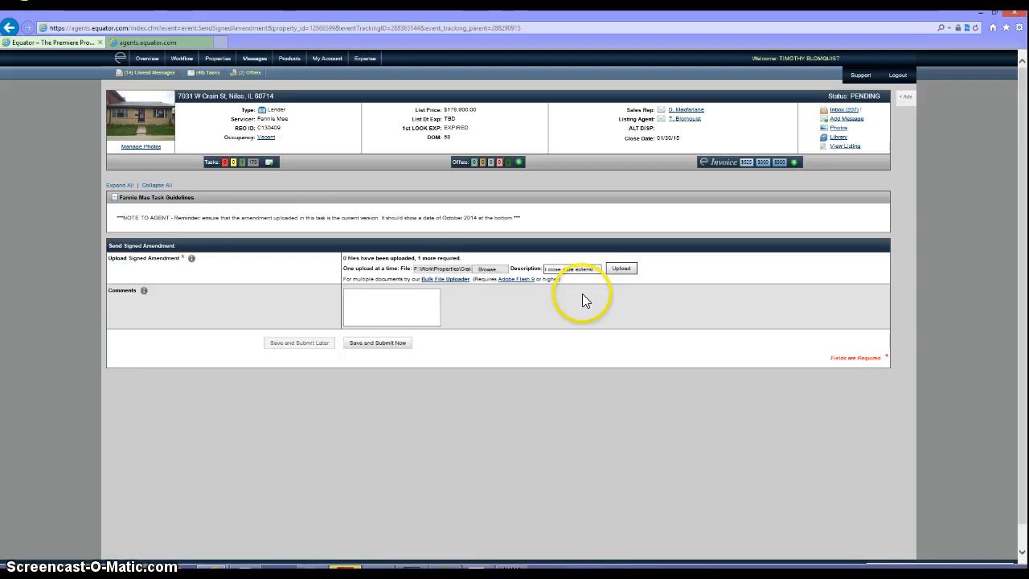
left_click(622, 272)
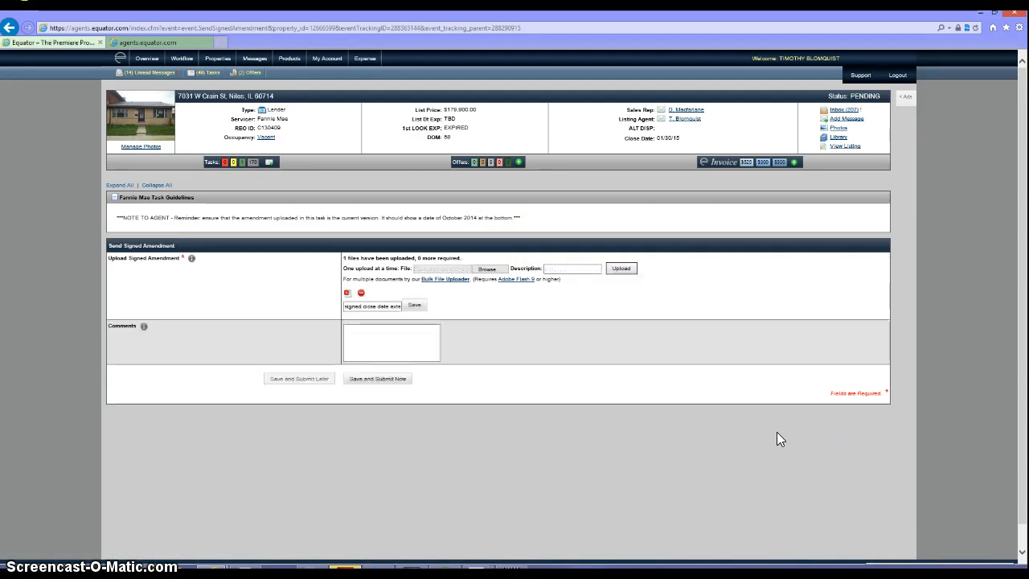
left_click(371, 381)
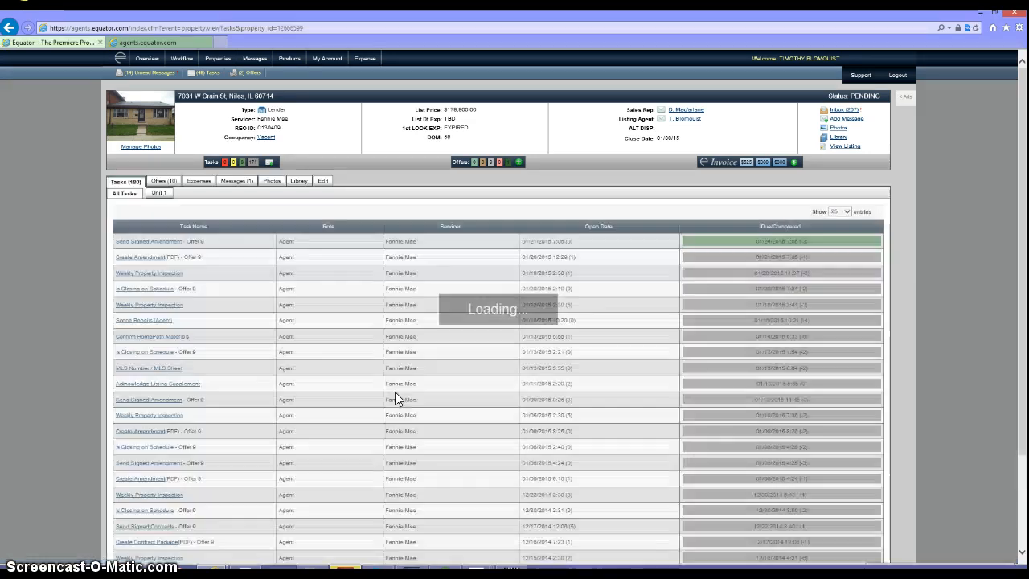
left_click(397, 383)
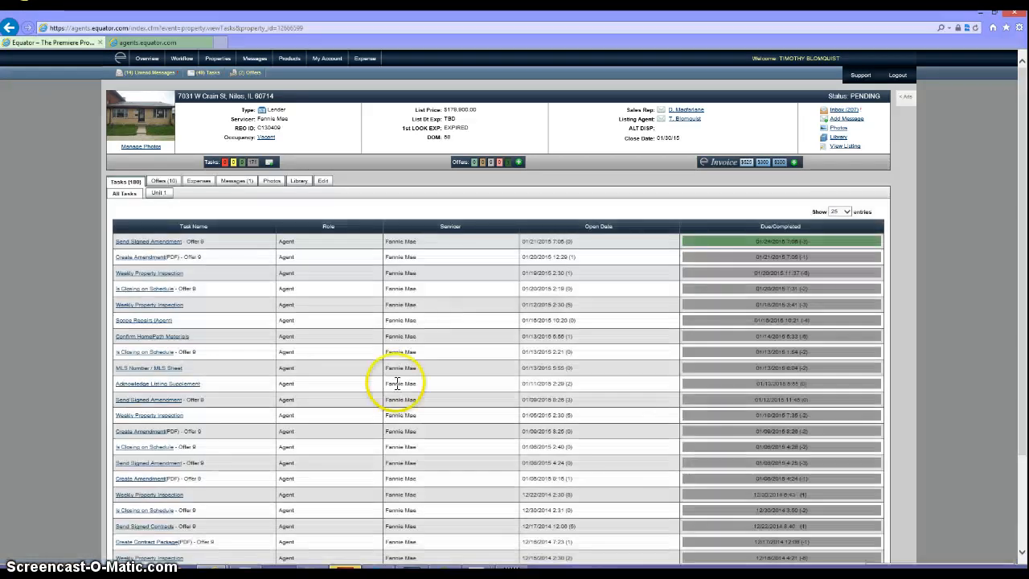
- Reload the property's task list in Equator
left_click(975, 28)
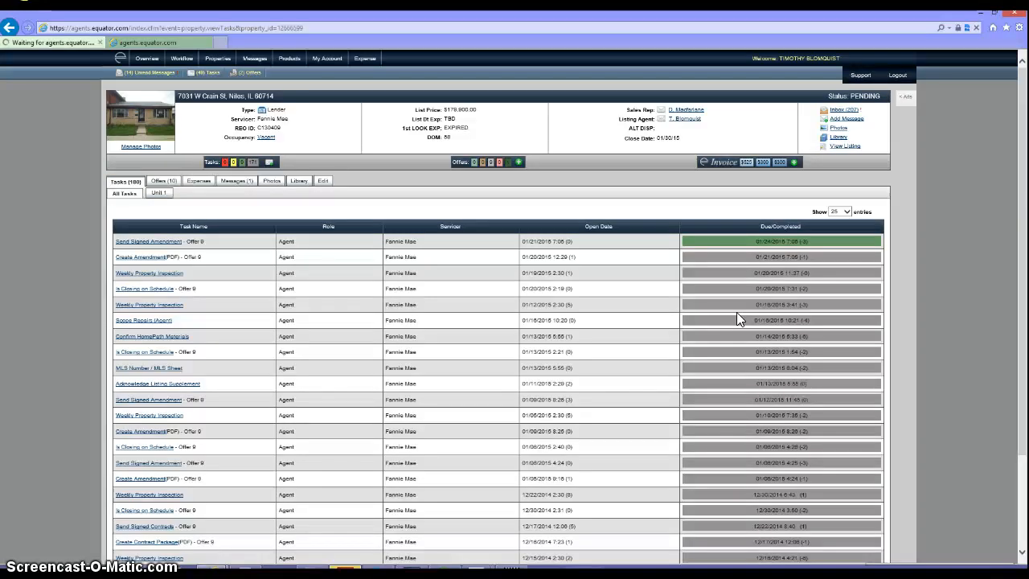
left_click(758, 311)
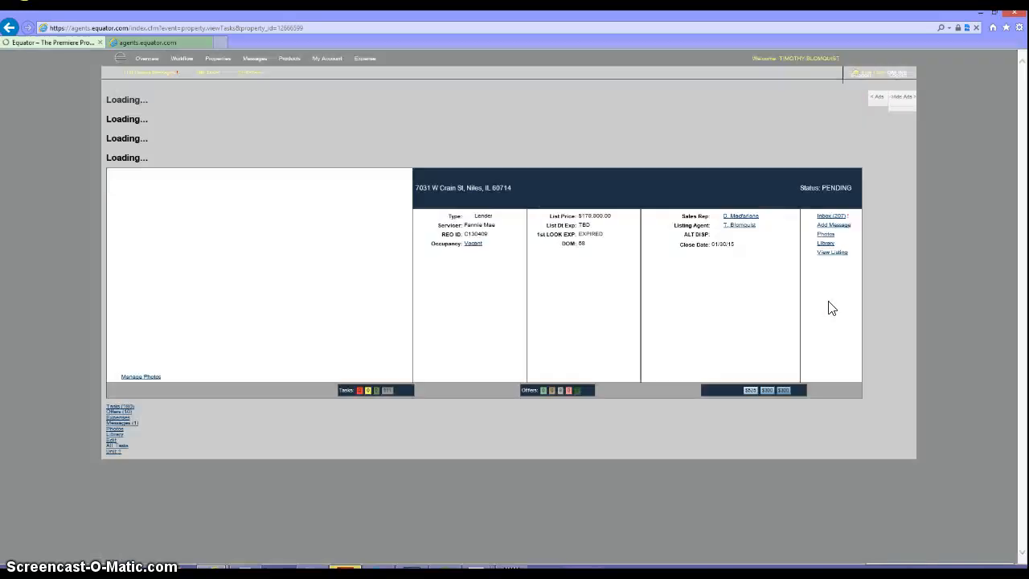
left_click(729, 298)
left_click(327, 217)
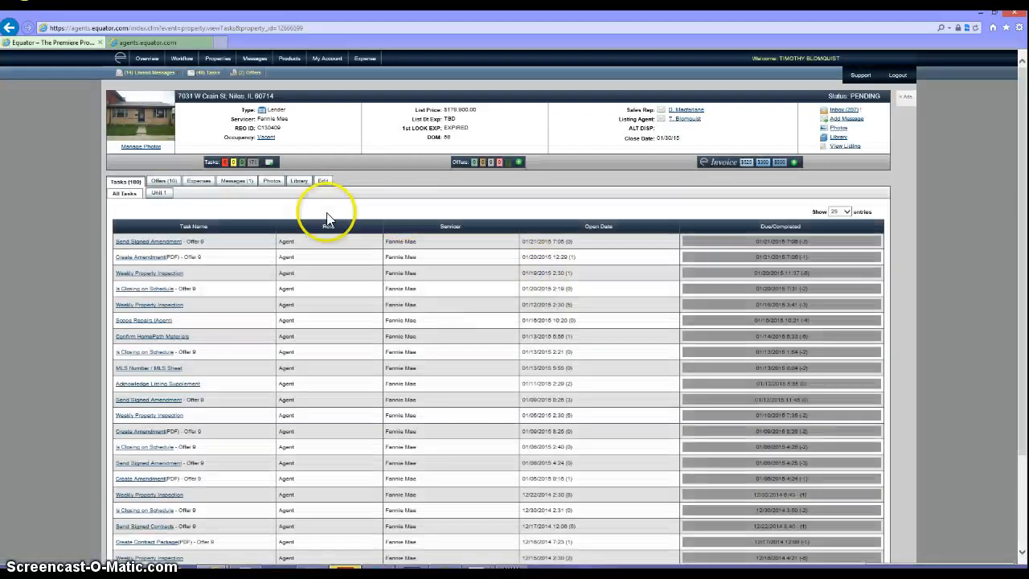
- Open the property's message list and read the newest new-task notice before returning to Acrobat
left_click(239, 188)
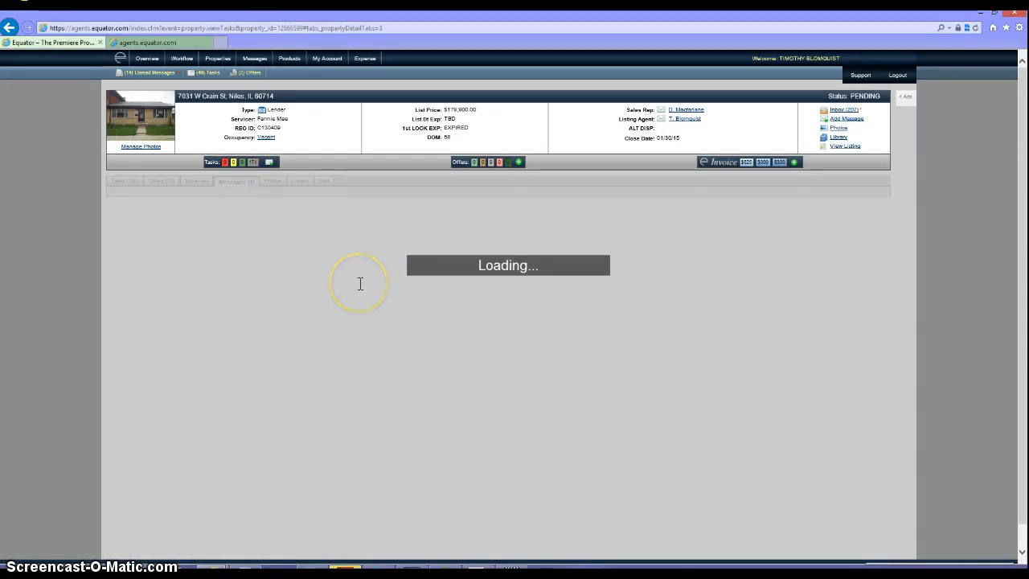
left_click(176, 230)
left_click(133, 196)
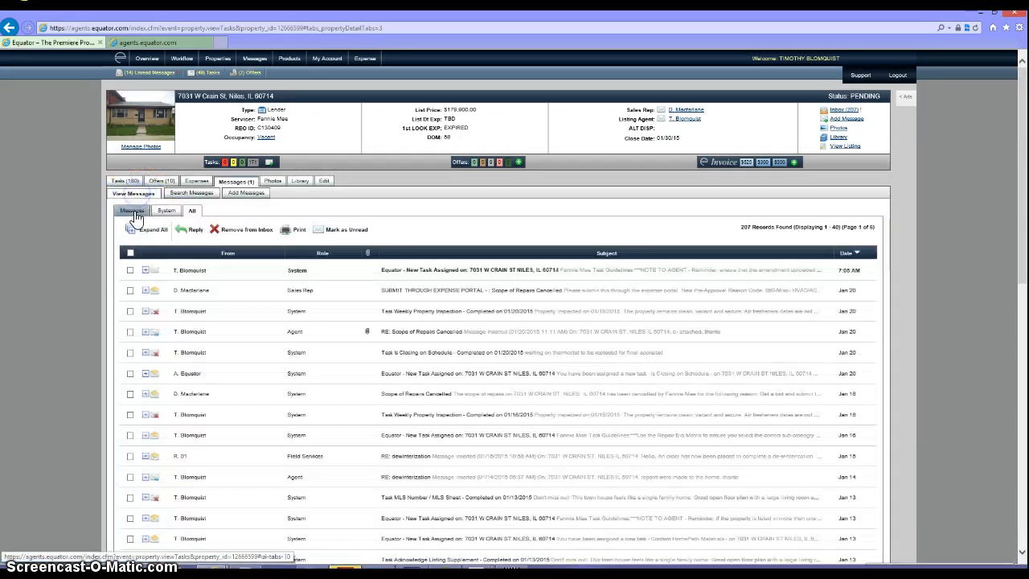
left_click(144, 271)
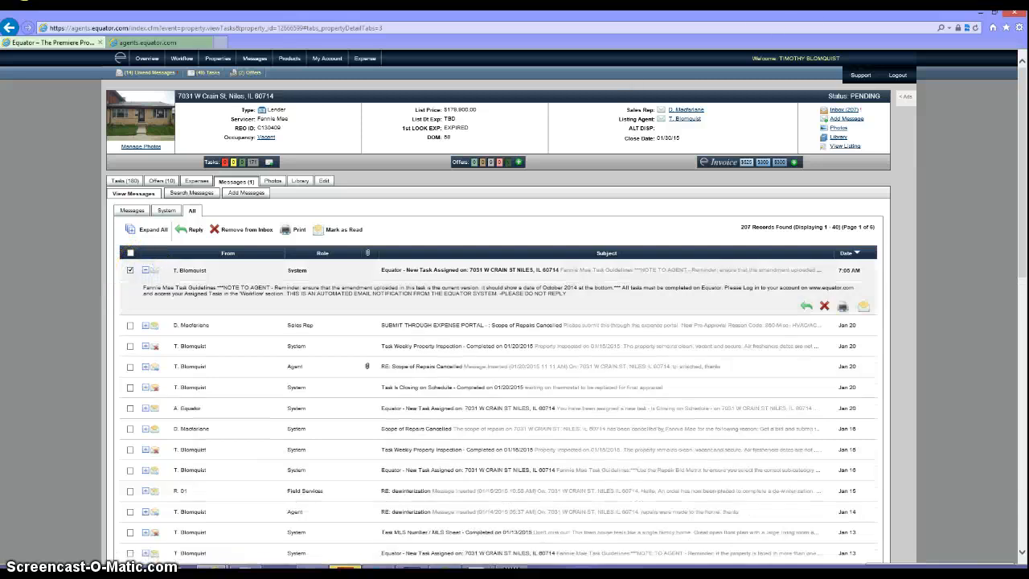
left_click(982, 16)
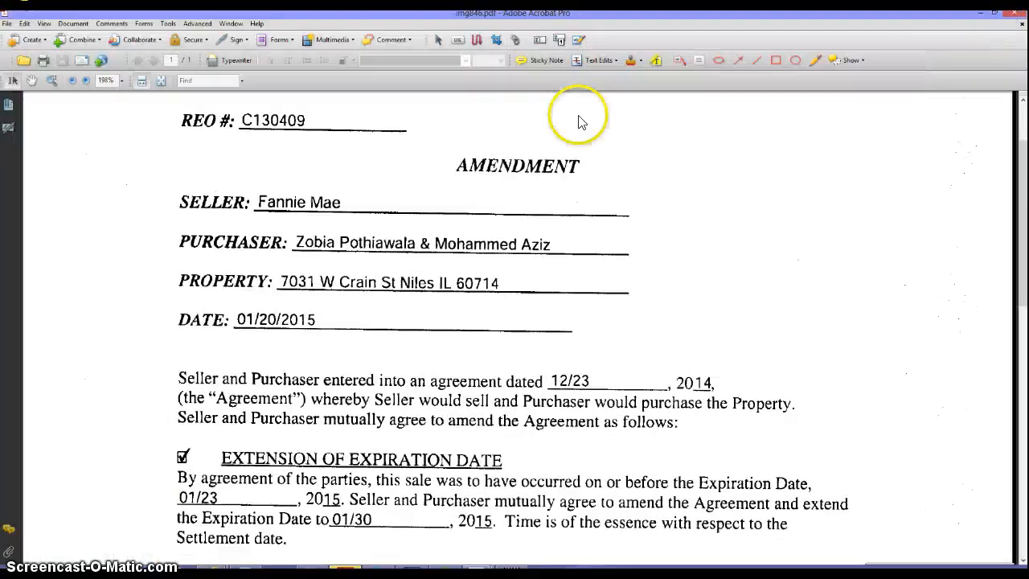
- Close img846.pdf and read the img847.pdf amendment extending the mortgage contingency to 01-28-15
left_click(1014, 20)
double_click(179, 169)
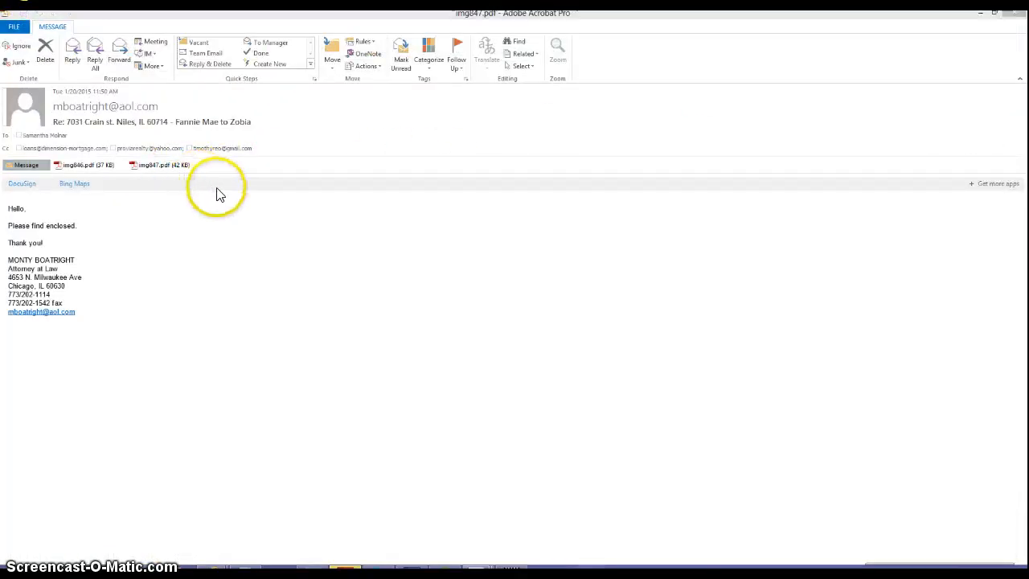
scroll(489, 356, "down", 1)
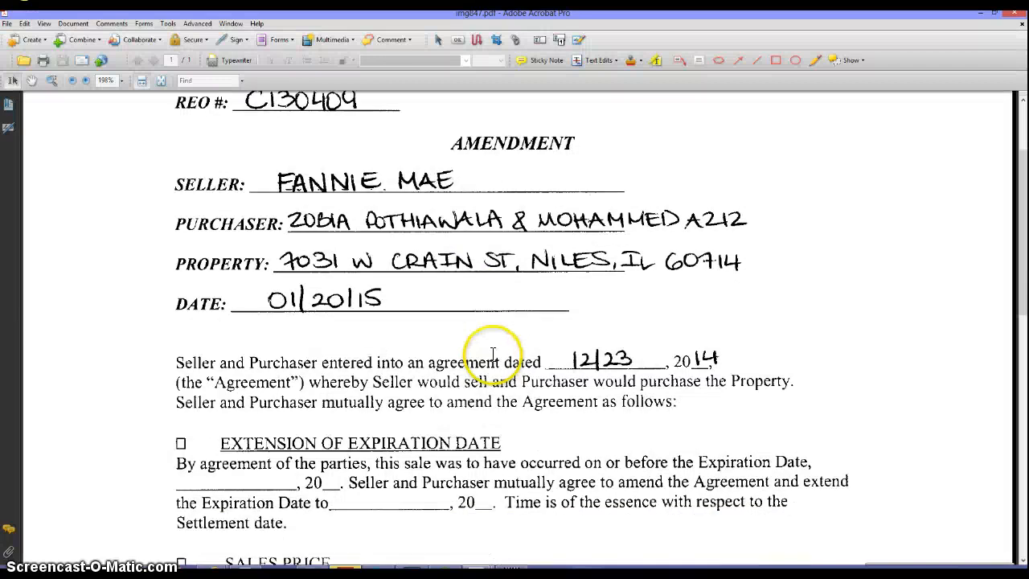
scroll(493, 355, "down", 4)
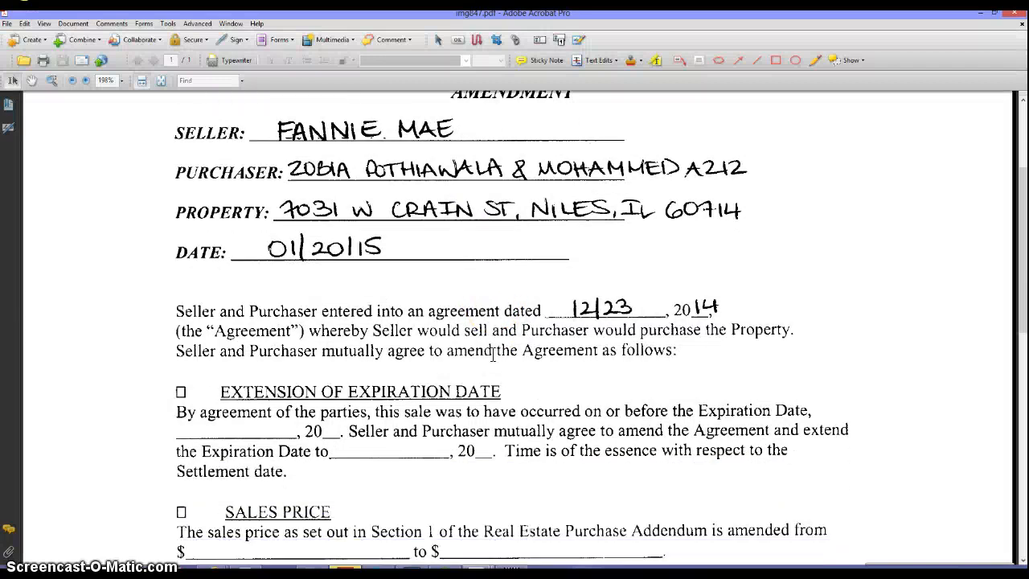
scroll(493, 354, "down", 1)
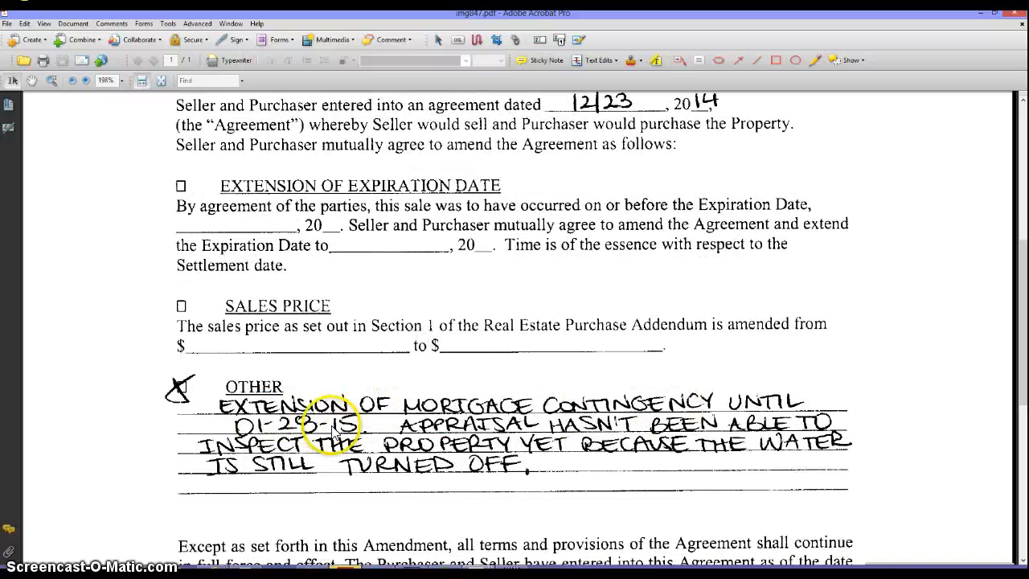
scroll(522, 466, "up", 6)
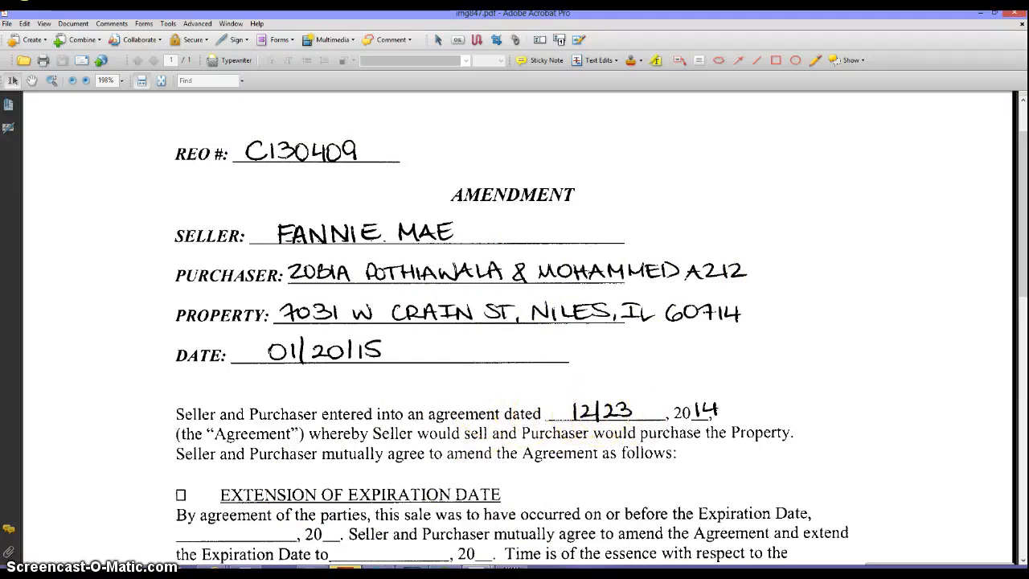
mouse_move(112, 572)
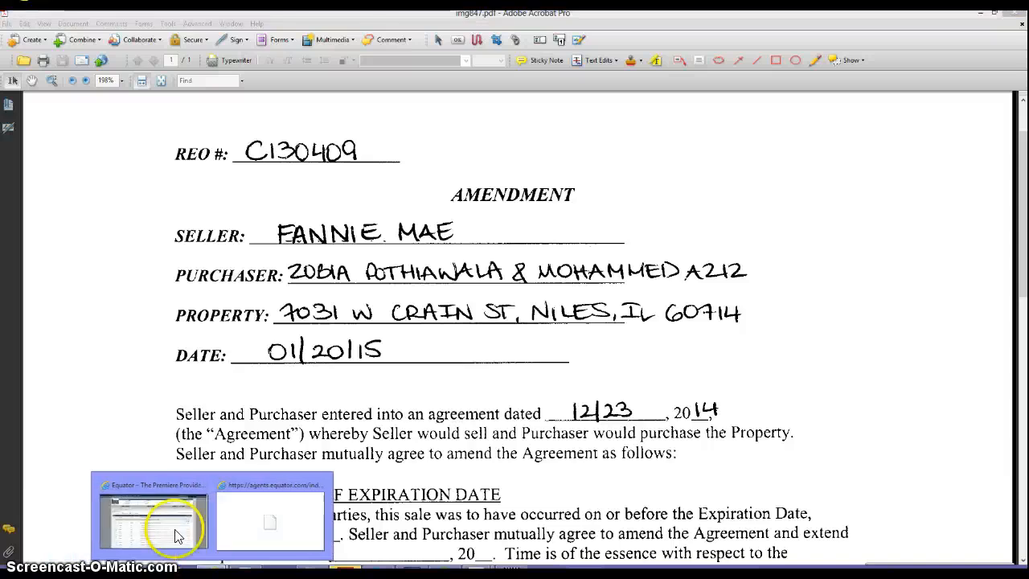
left_click(150, 539)
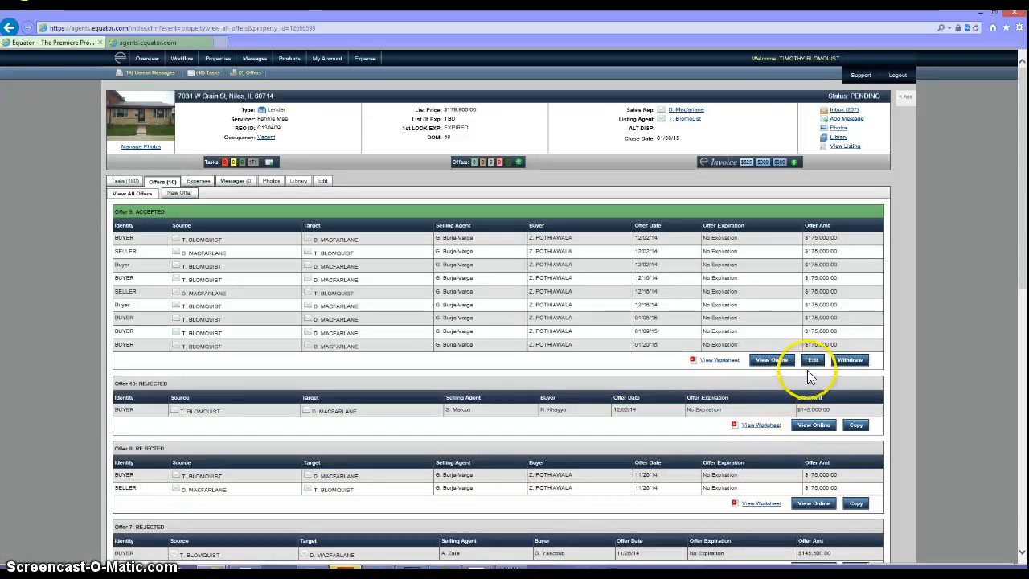
left_click(816, 361)
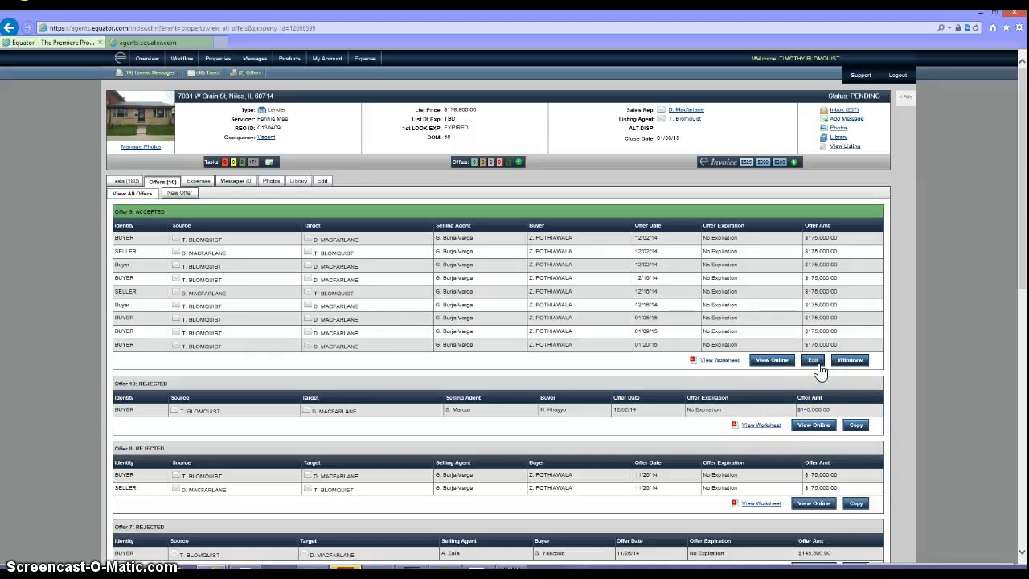
left_click(814, 362)
left_click(772, 362)
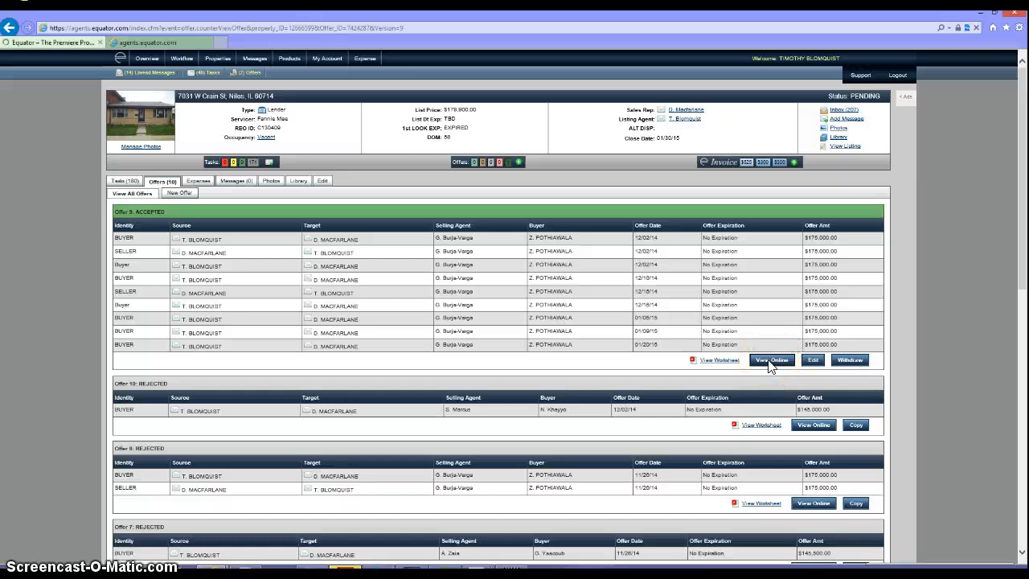
left_click(748, 360)
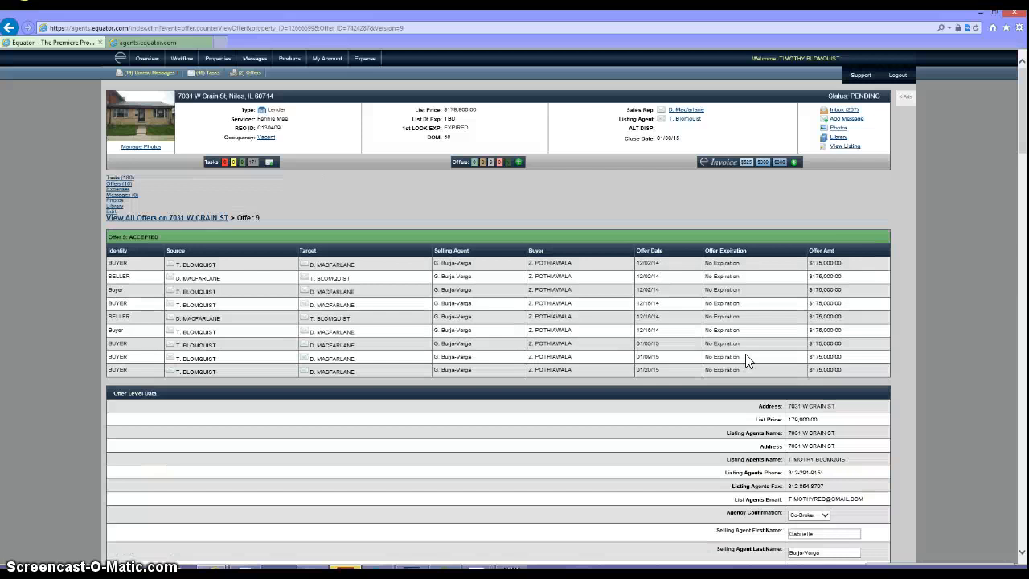
- Review Offer 9's Offer Level Data, buyer and financing fields
left_click(749, 394)
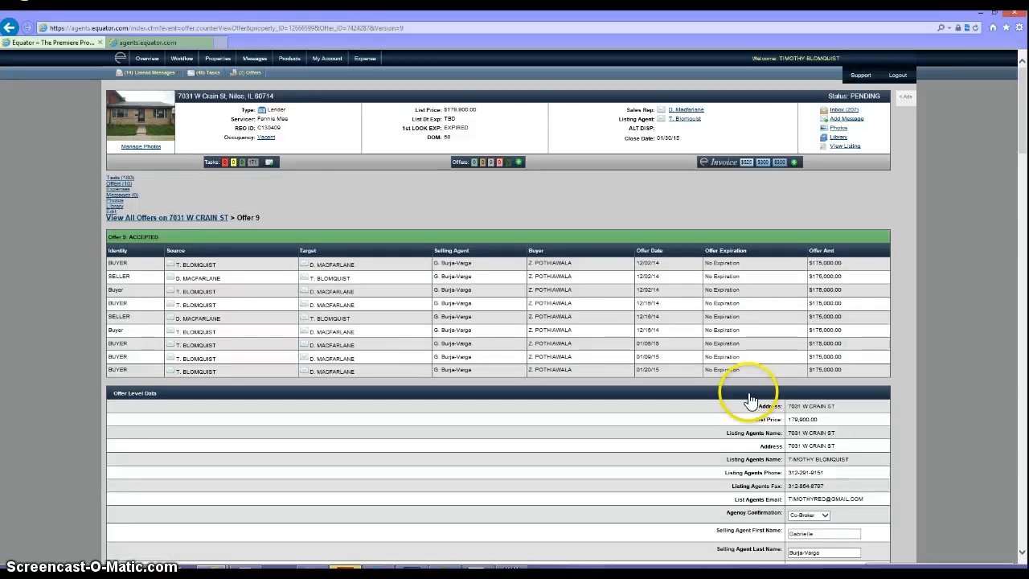
scroll(764, 430, "down", 15)
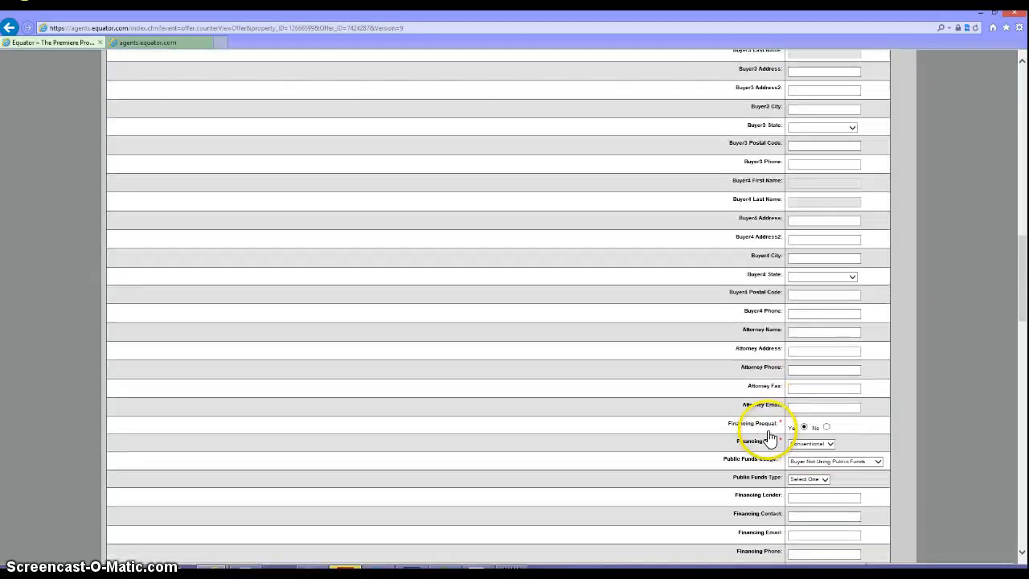
scroll(767, 435, "down", 3)
scroll(768, 434, "up", 10)
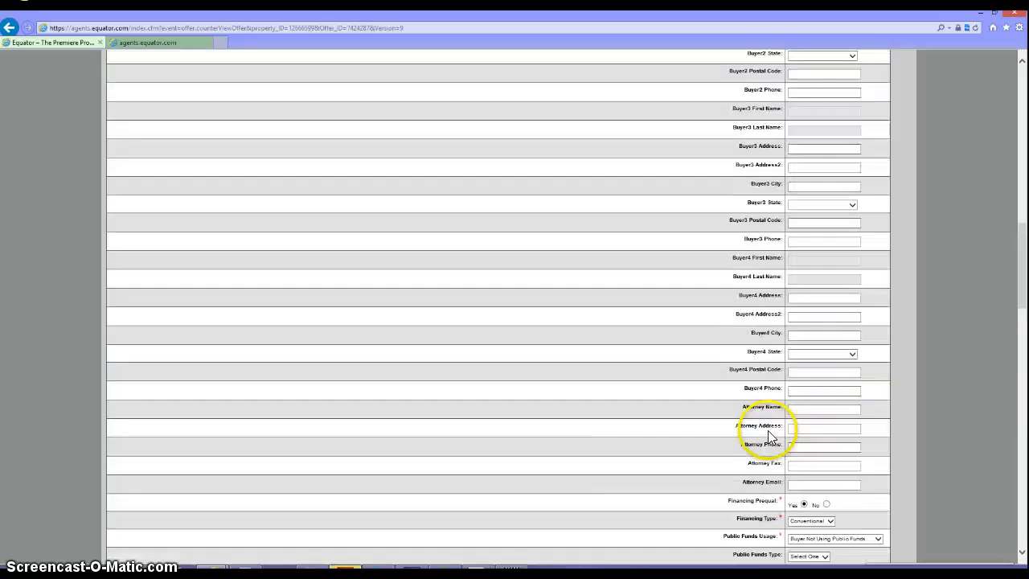
scroll(768, 435, "up", 3)
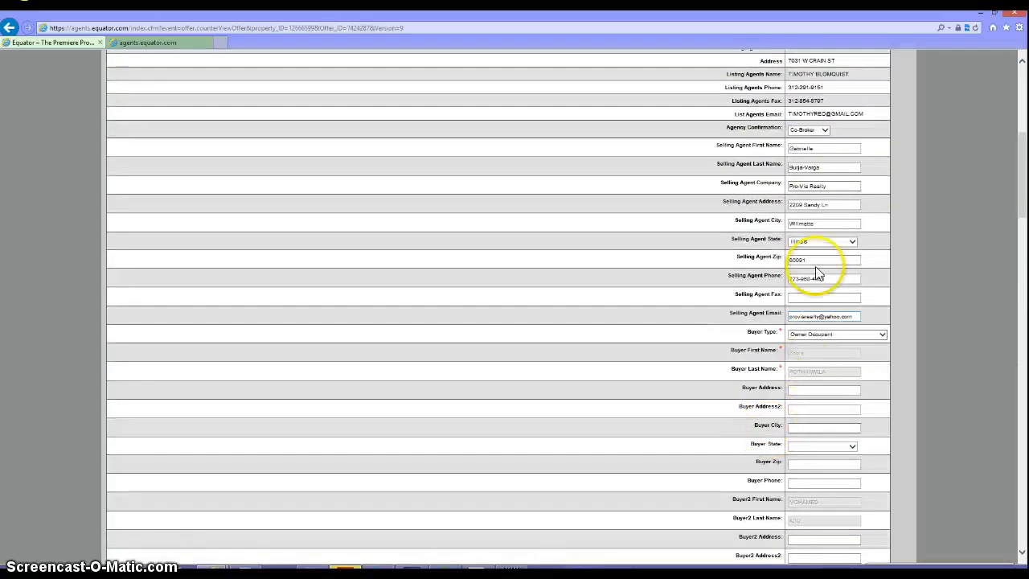
left_click(804, 389)
scroll(804, 410, "down", 2)
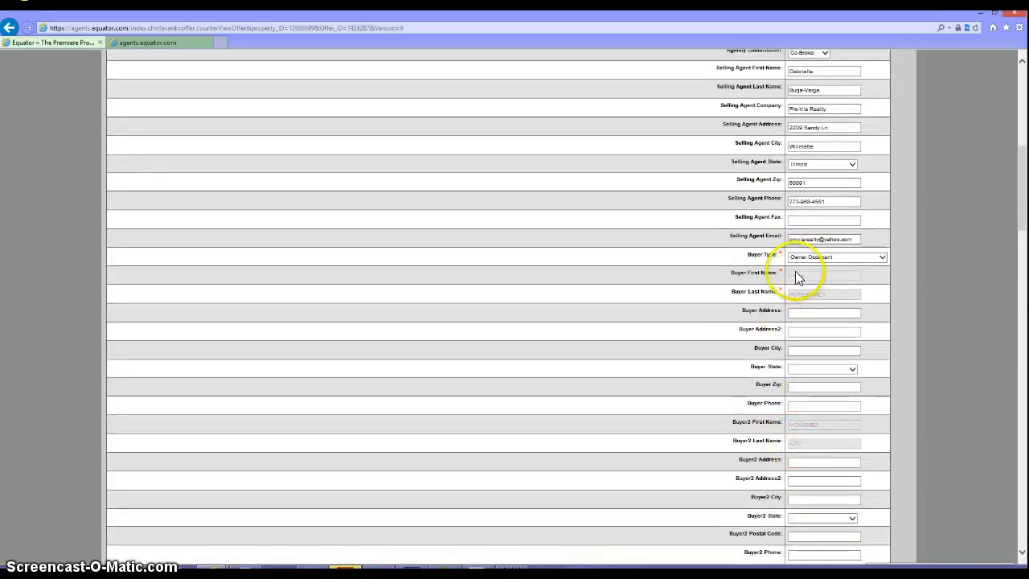
- Bring the img847.pdf amendment forward and shrink its window so the offer stays visible
mouse_move(476, 570)
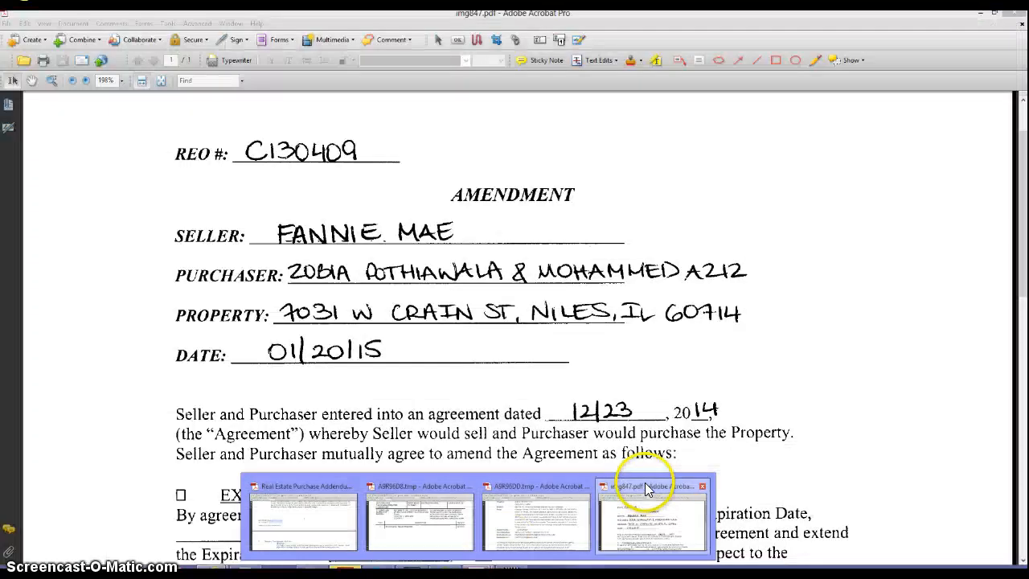
left_click(648, 489)
left_click(995, 13)
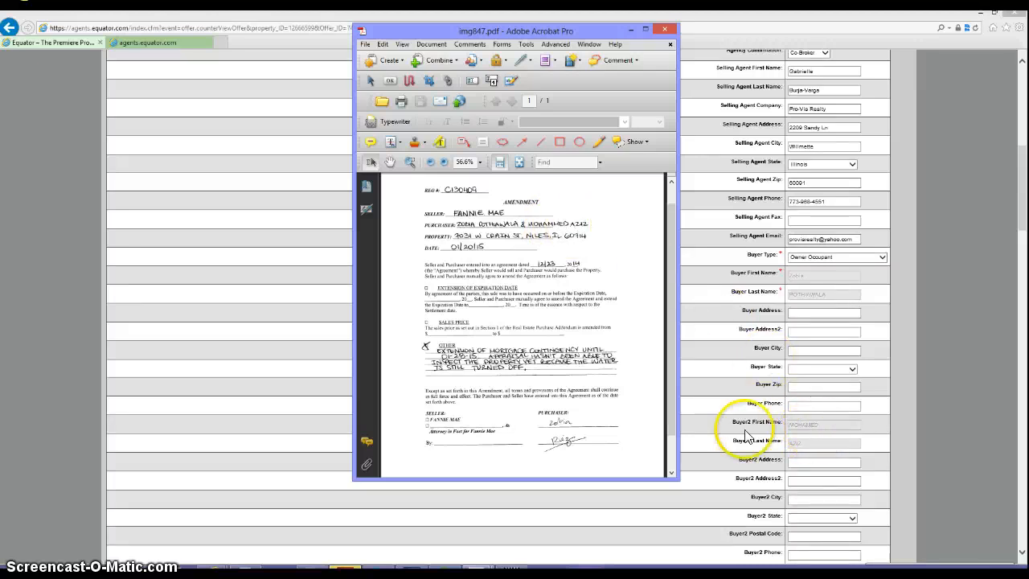
mouse_move(450, 568)
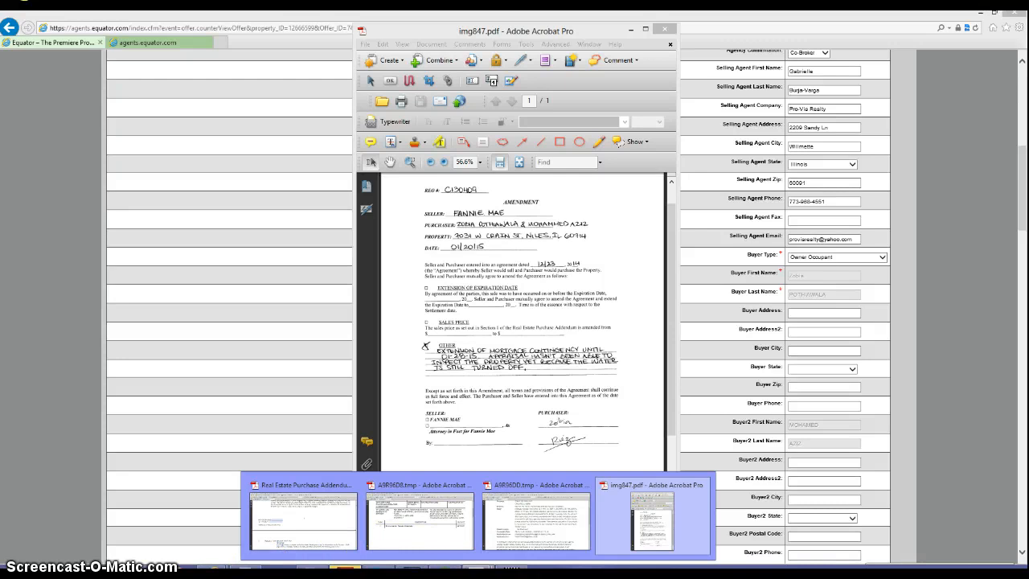
mouse_move(724, 510)
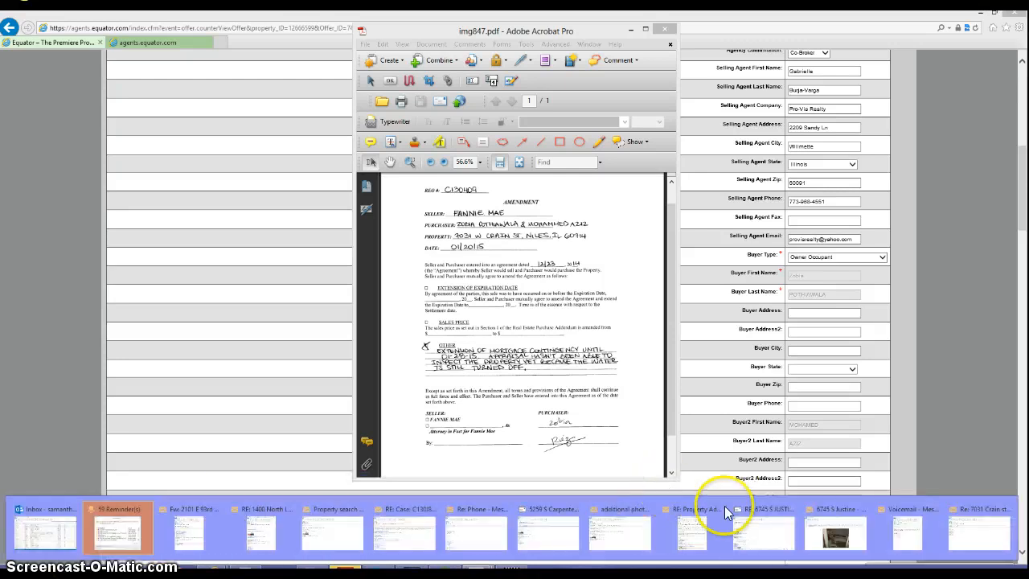
left_click(995, 510)
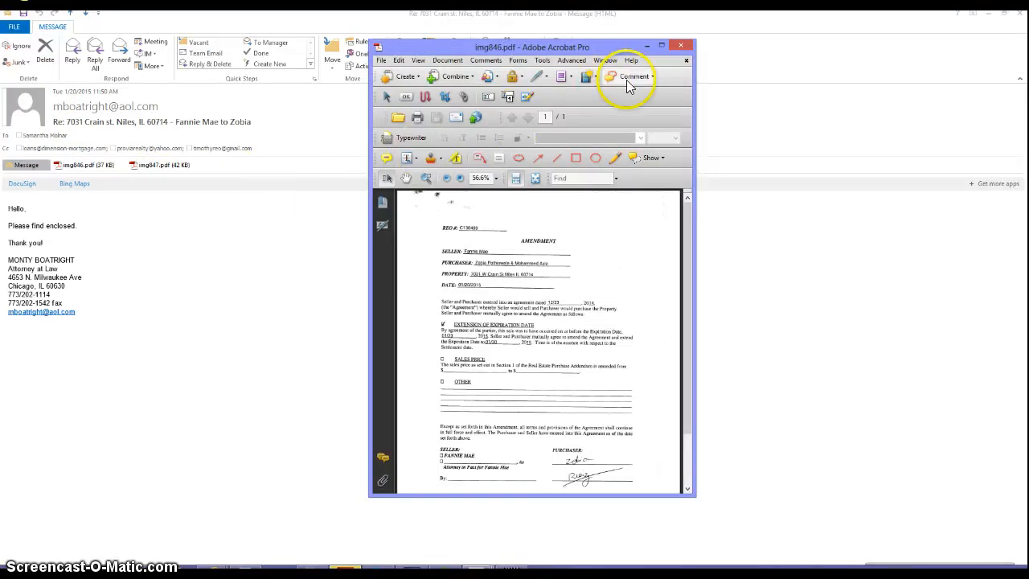
left_click(685, 45)
- Bring img847.pdf back in front, then return to the Equator offer page
mouse_move(494, 569)
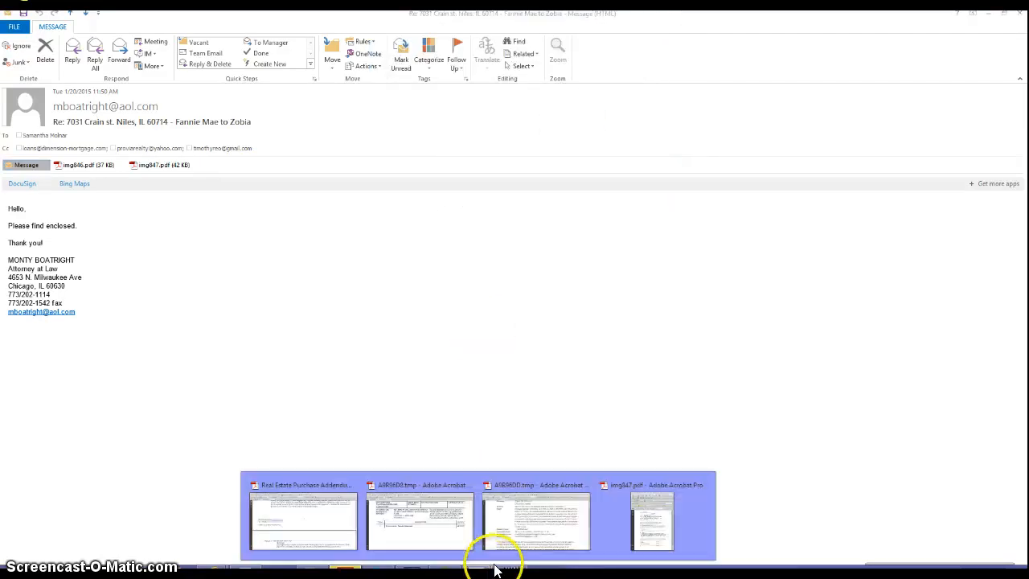
mouse_move(635, 488)
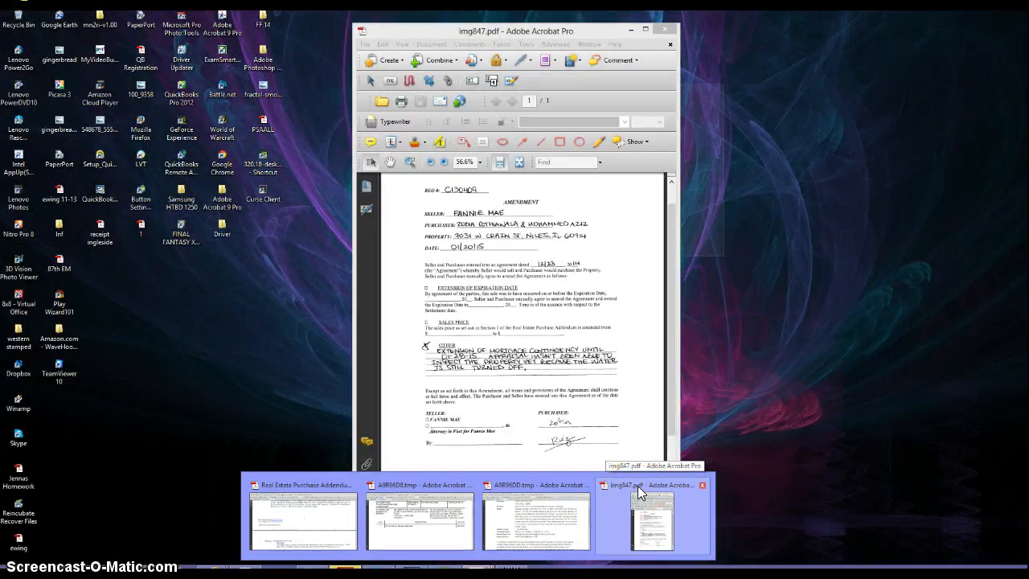
left_click(638, 485)
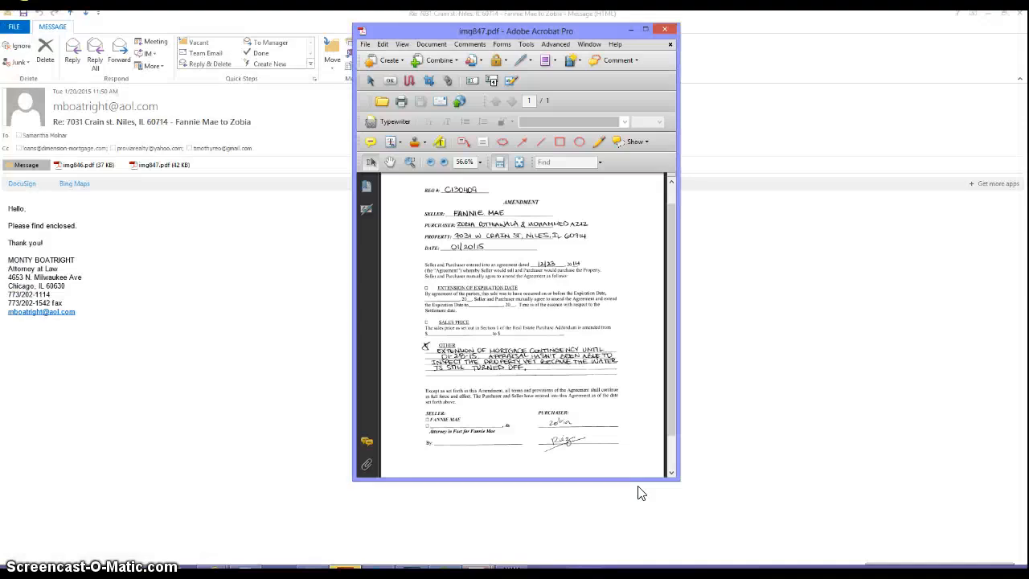
left_click(629, 493)
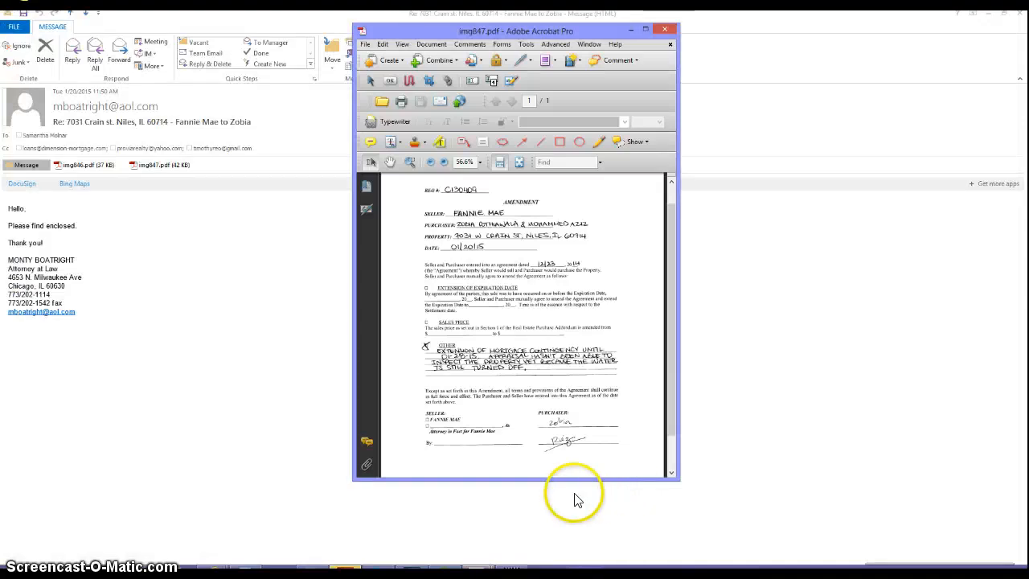
mouse_move(259, 566)
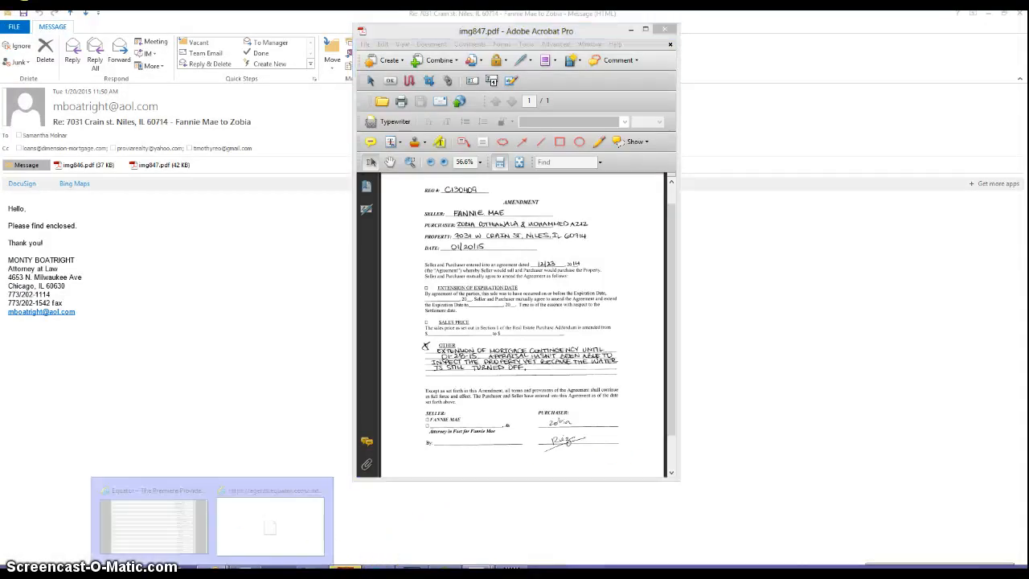
left_click(150, 484)
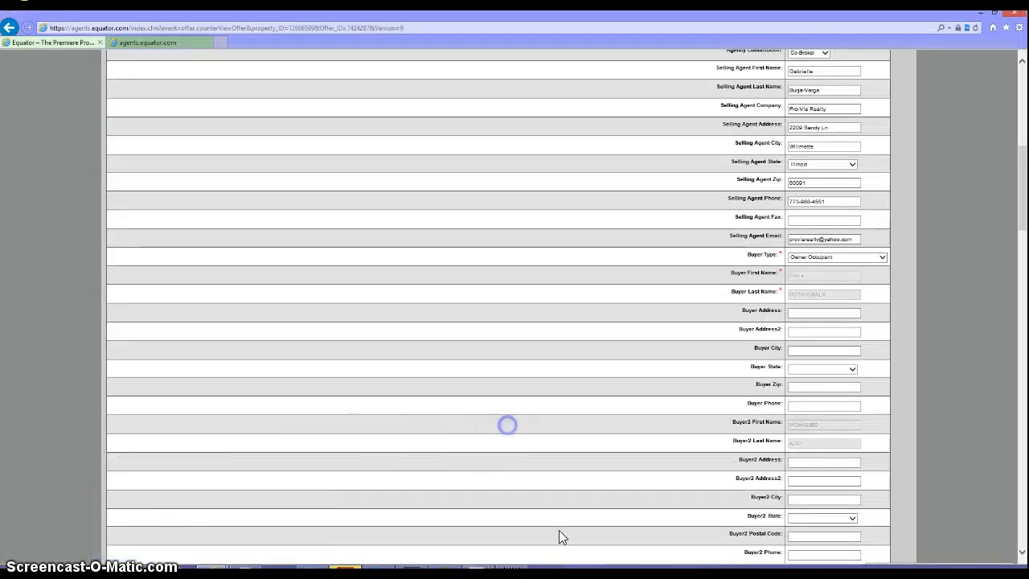
- Scroll Offer 9's page back to the top, showing nine $175,000 versions, latest 01/20/15
scroll(562, 537, "down", 20)
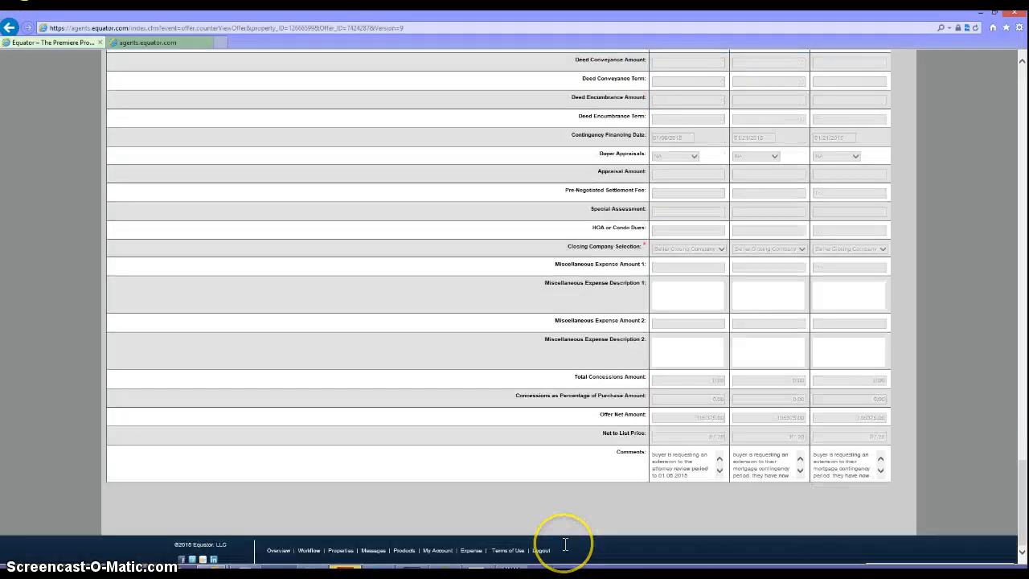
scroll(565, 544, "up", 20)
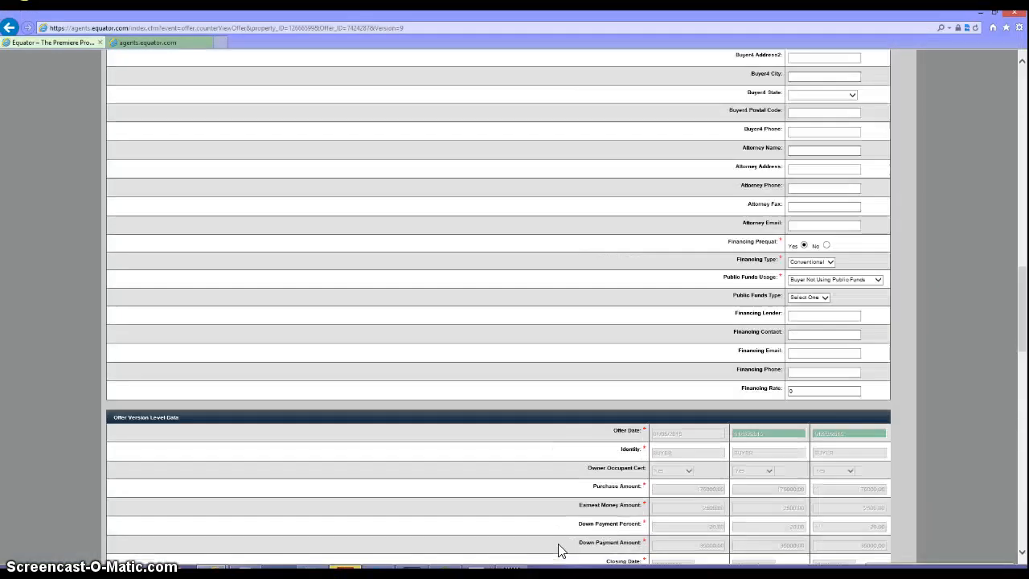
scroll(560, 551, "down", 3)
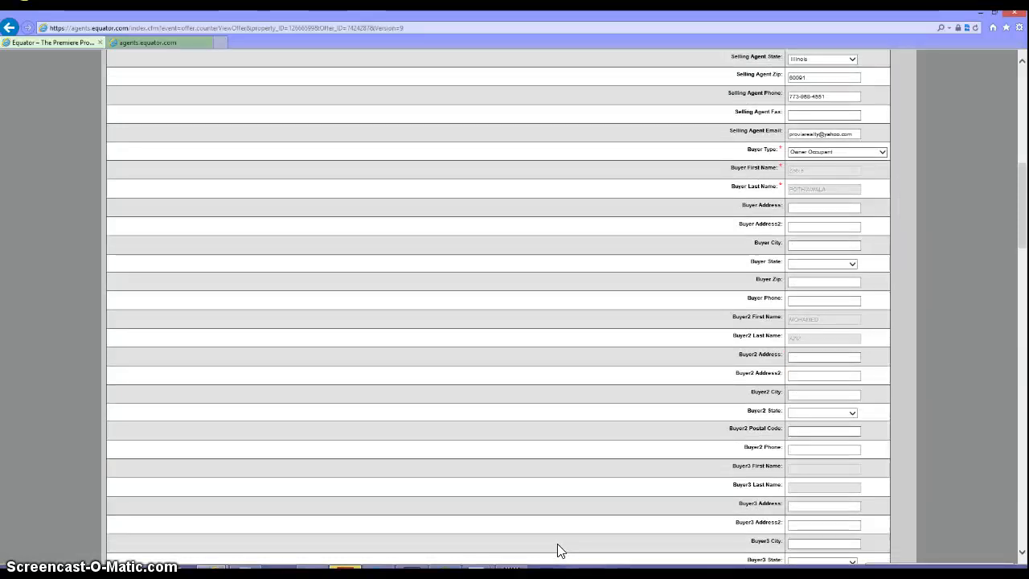
left_click(564, 548)
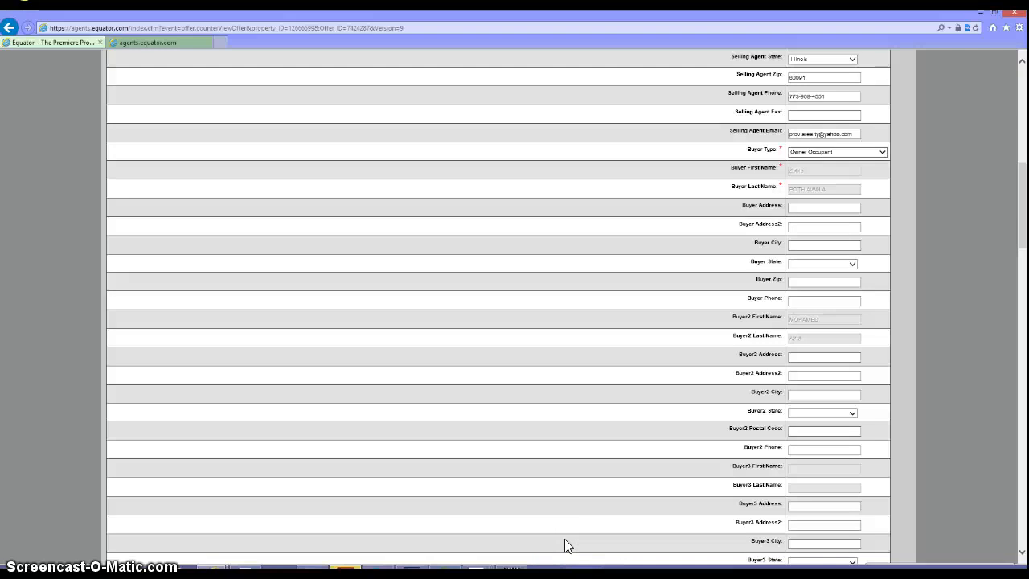
scroll(563, 533, "up", 15)
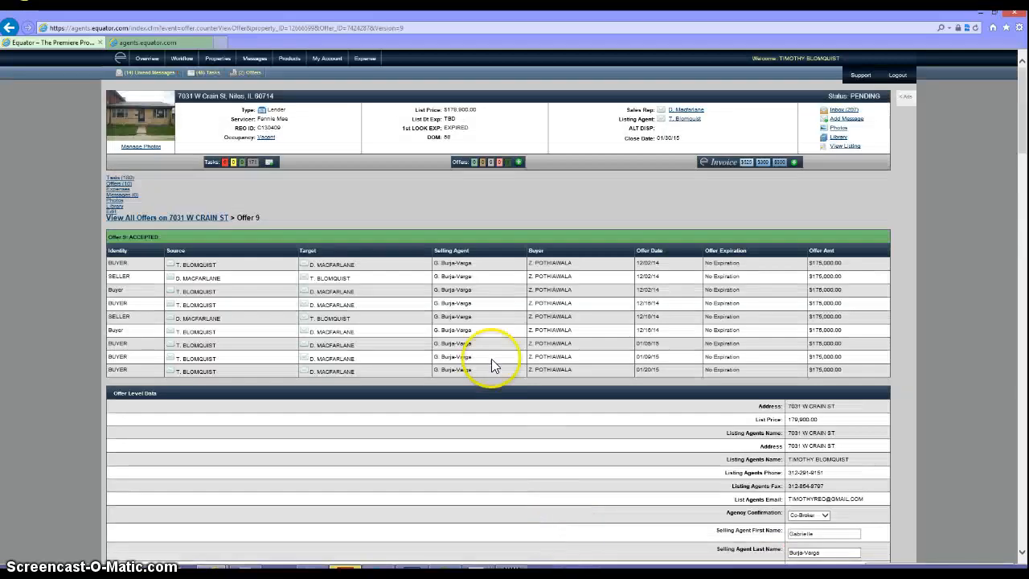
left_click(9, 27)
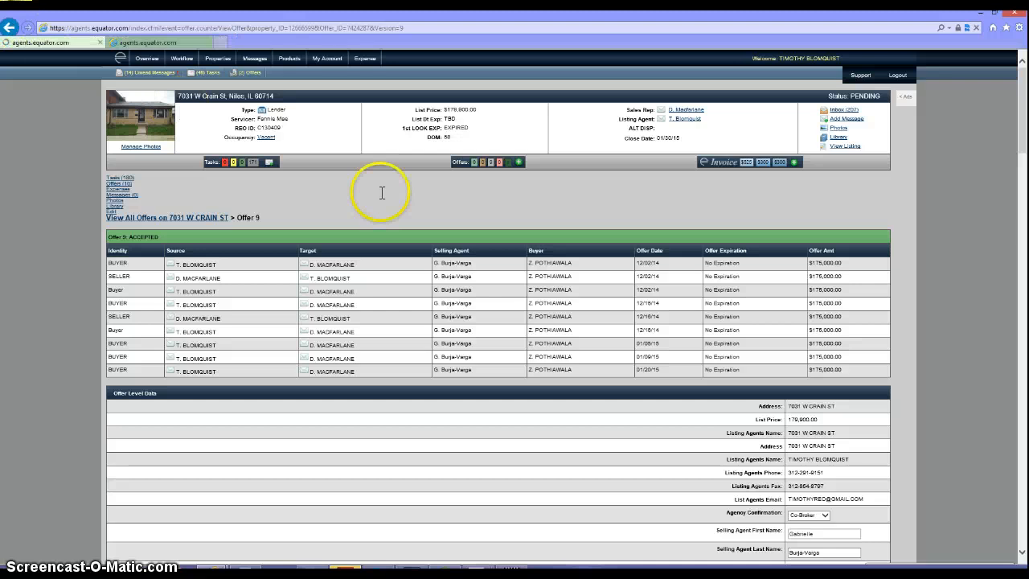
mouse_move(494, 563)
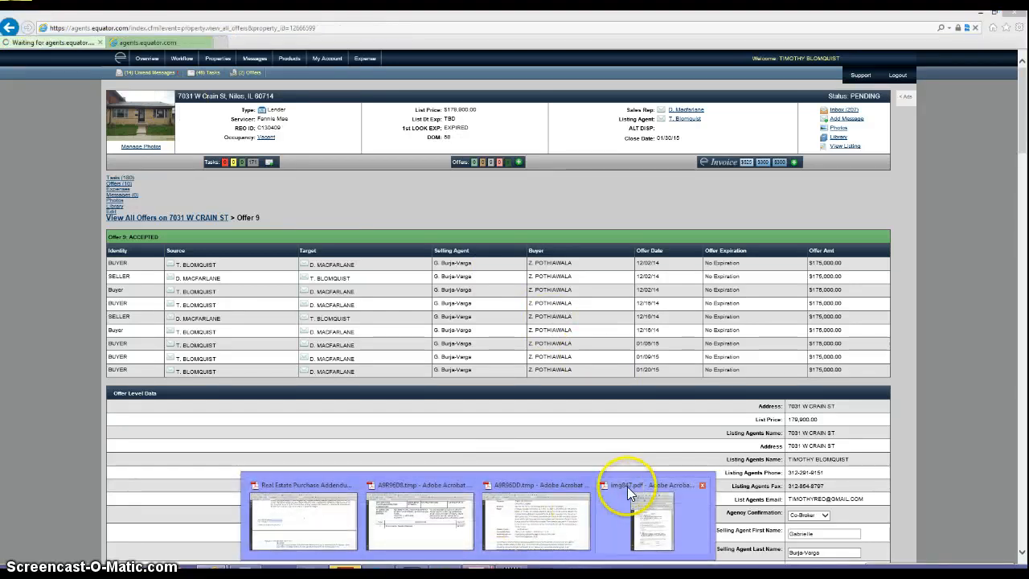
mouse_move(609, 485)
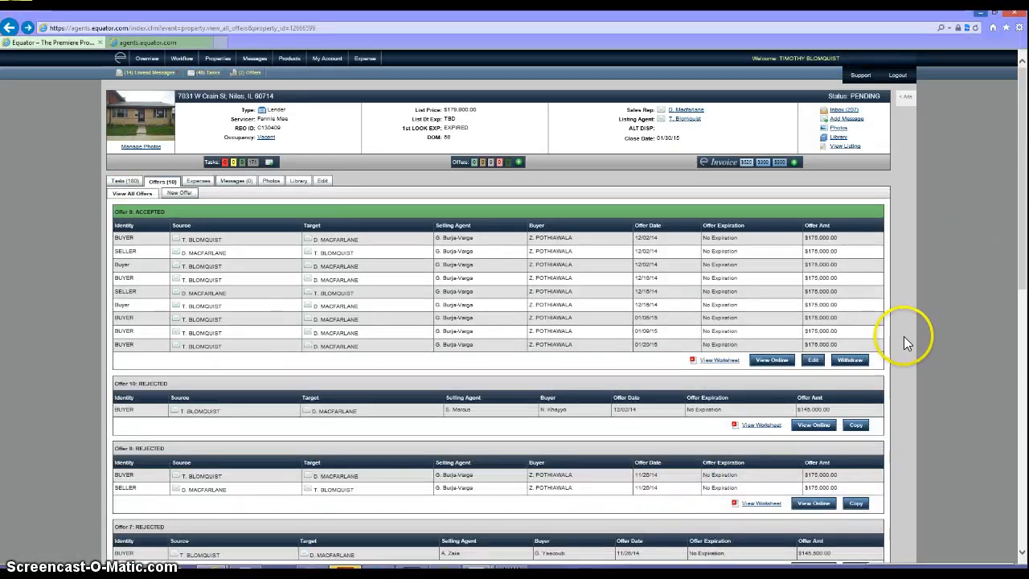
left_click(270, 163)
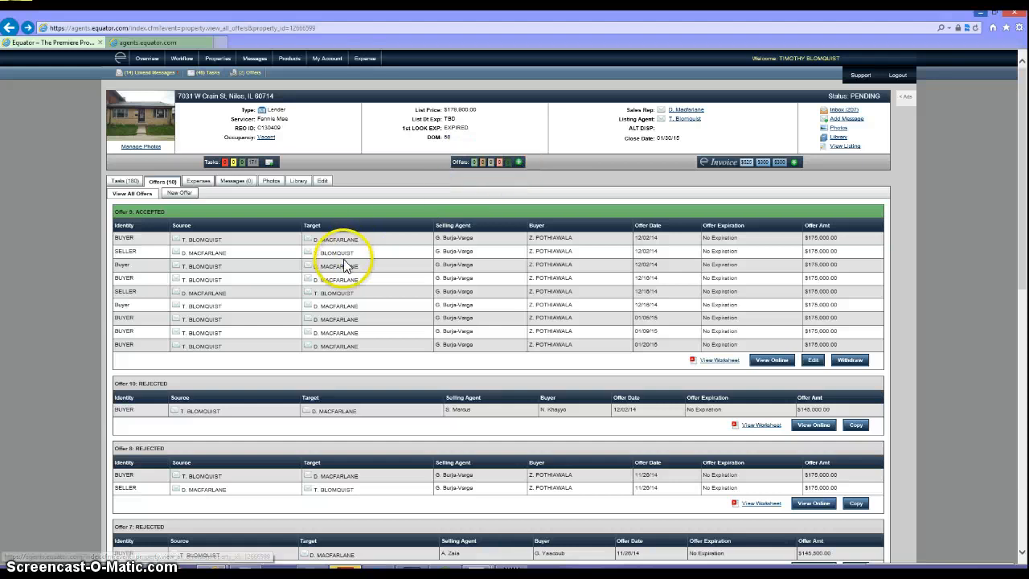
left_click(814, 361)
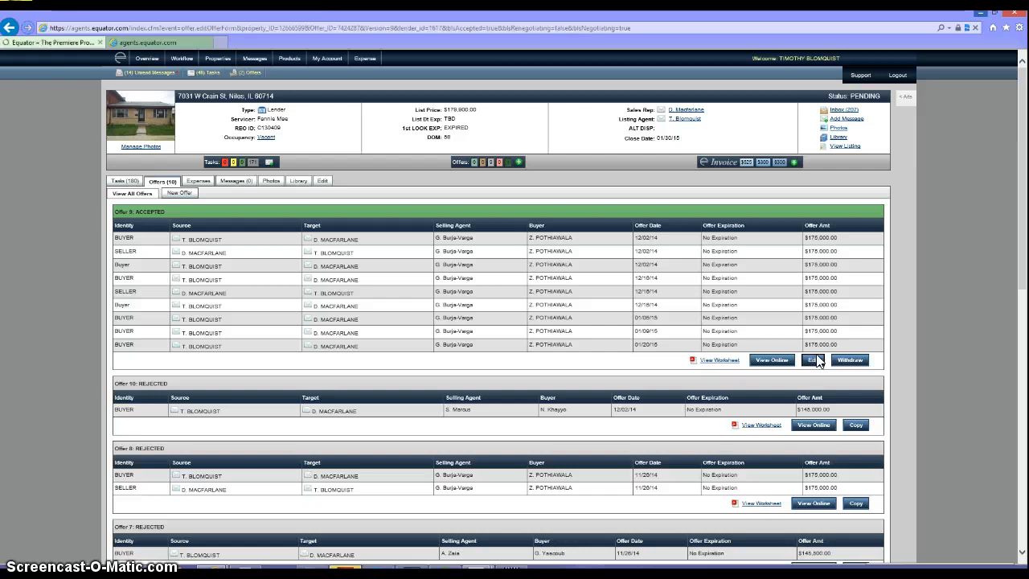
left_click(814, 361)
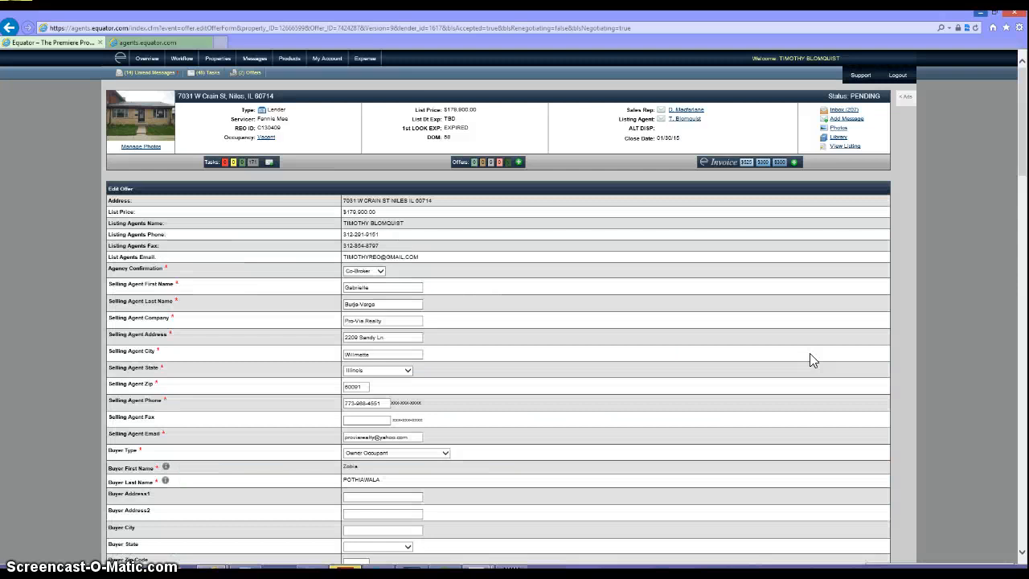
- Check img847.pdf, then change the Contingency Financing Date from 01/21/2015 to 01/28/2015
left_click(623, 418)
scroll(621, 431, "down", 10)
scroll(618, 434, "down", 14)
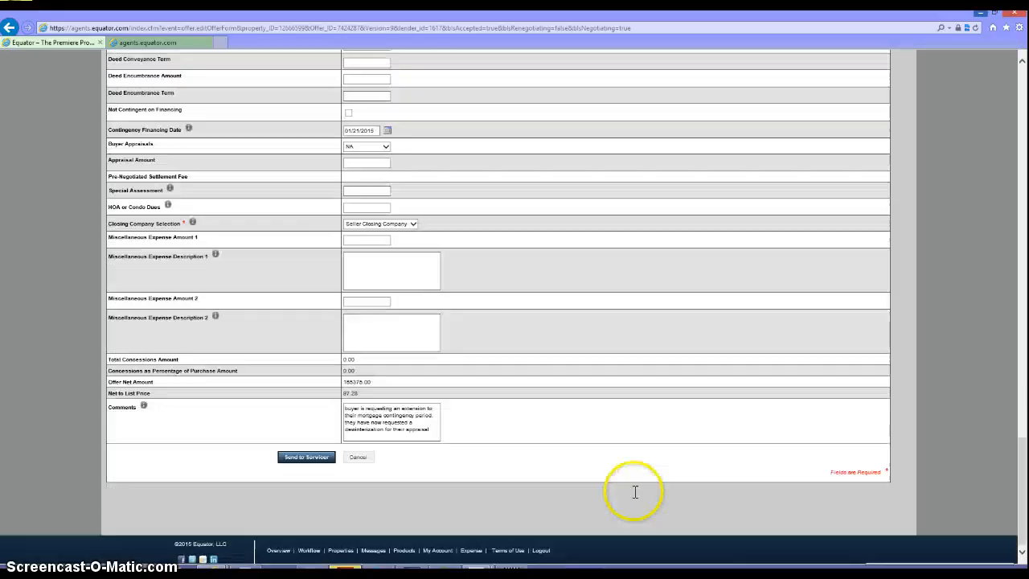
scroll(636, 491, "up", 3)
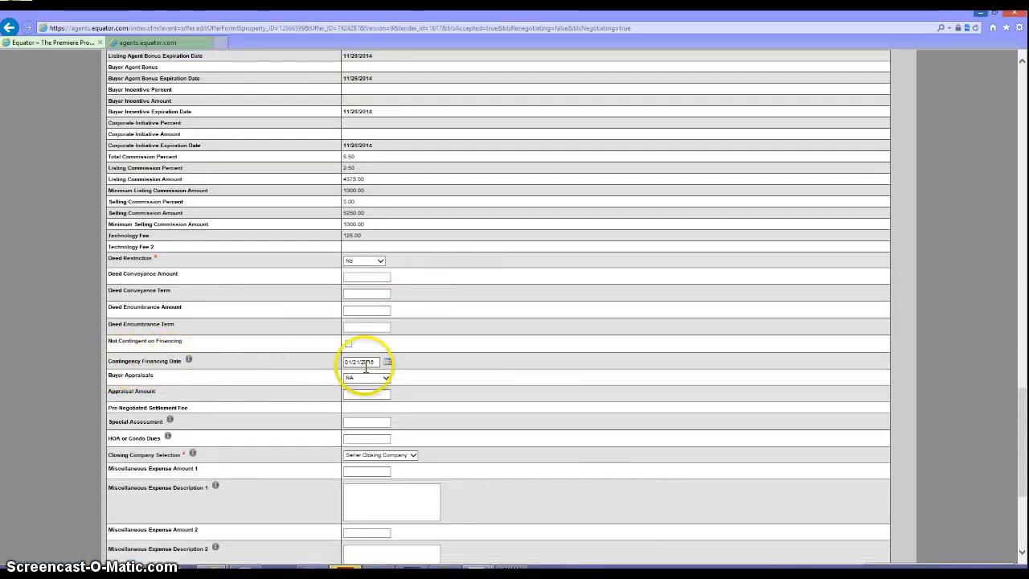
mouse_move(545, 555)
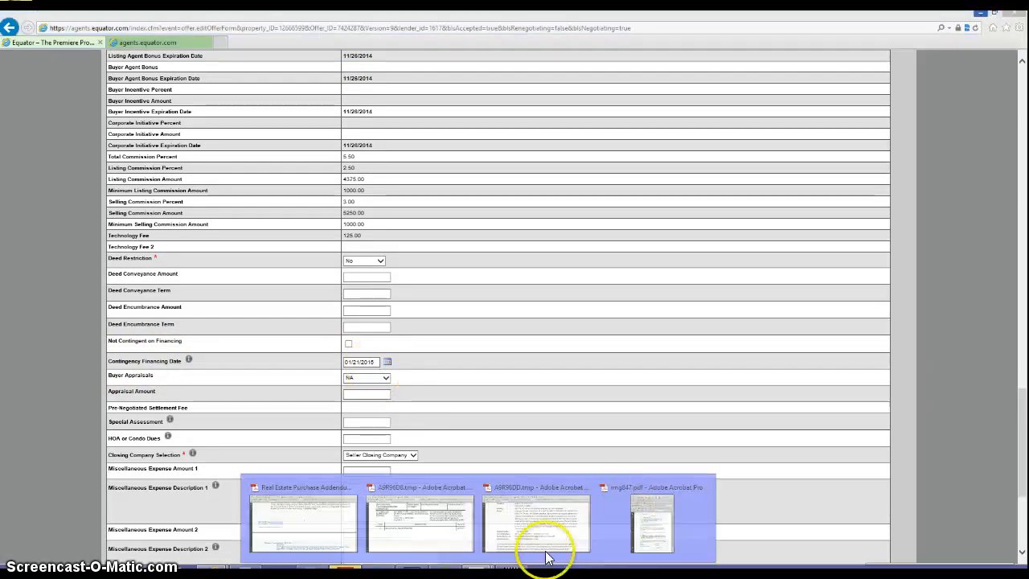
left_click(634, 526)
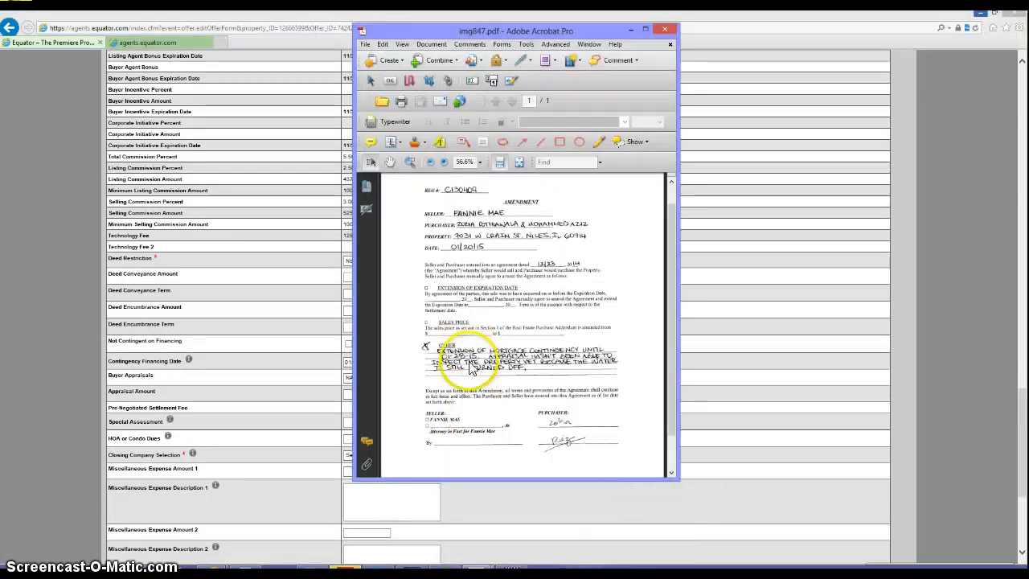
left_click(365, 362)
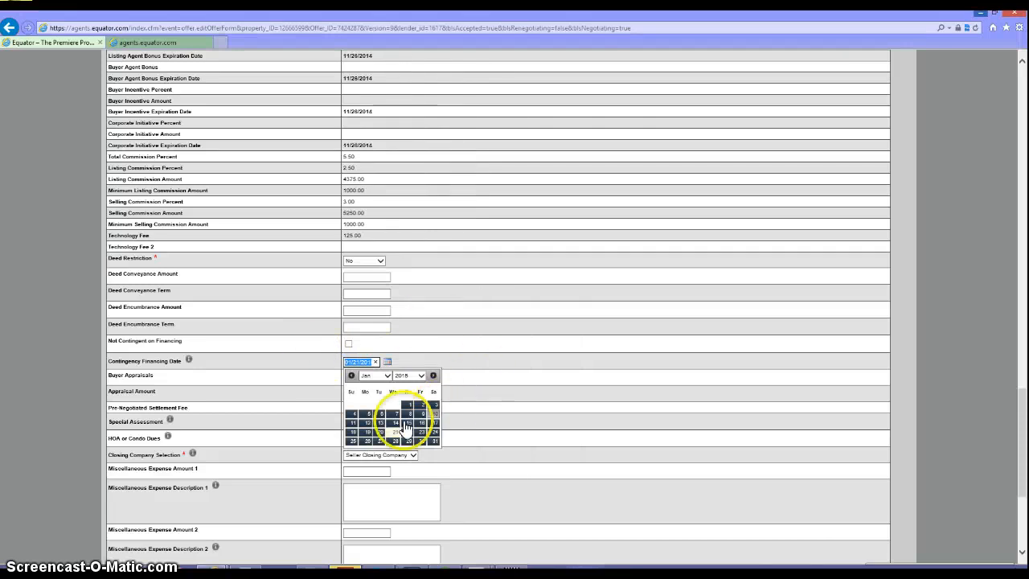
left_click(395, 441)
- Replace the comment with 'Mortgage contingency extension request due to inability to dewinterize.' and send to servicer
scroll(531, 453, "down", 5)
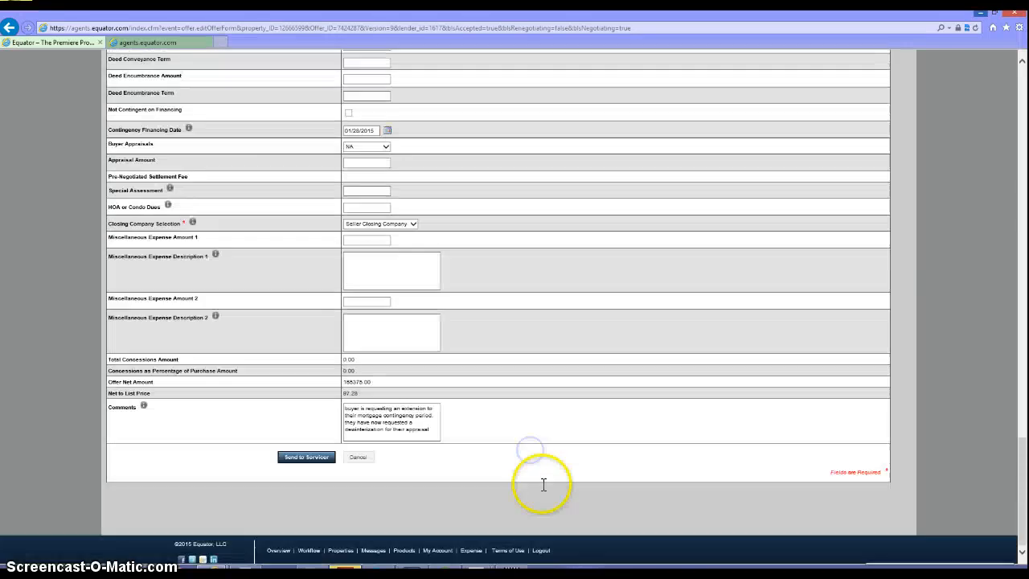
left_click_drag(433, 432, 351, 392)
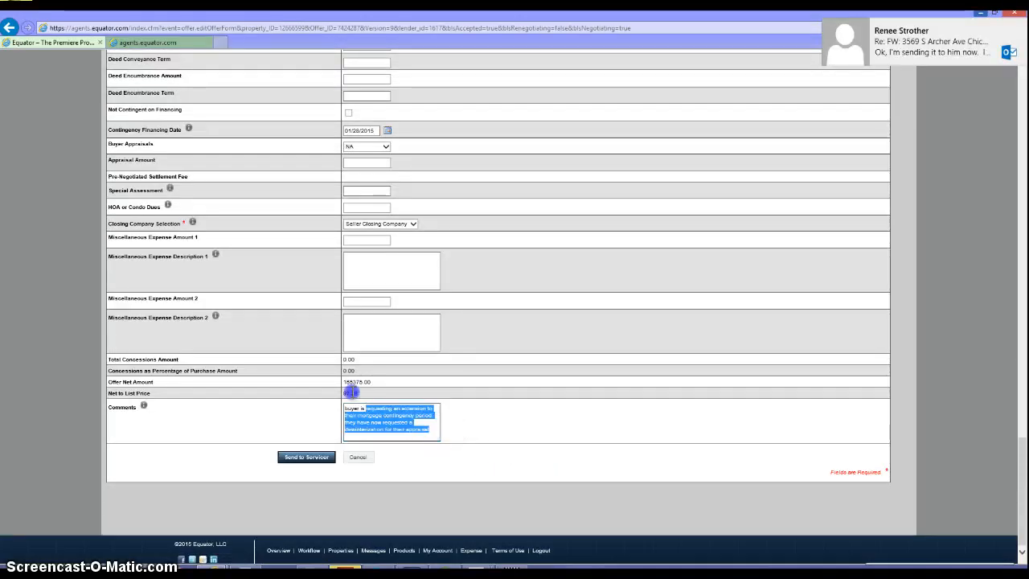
type("May")
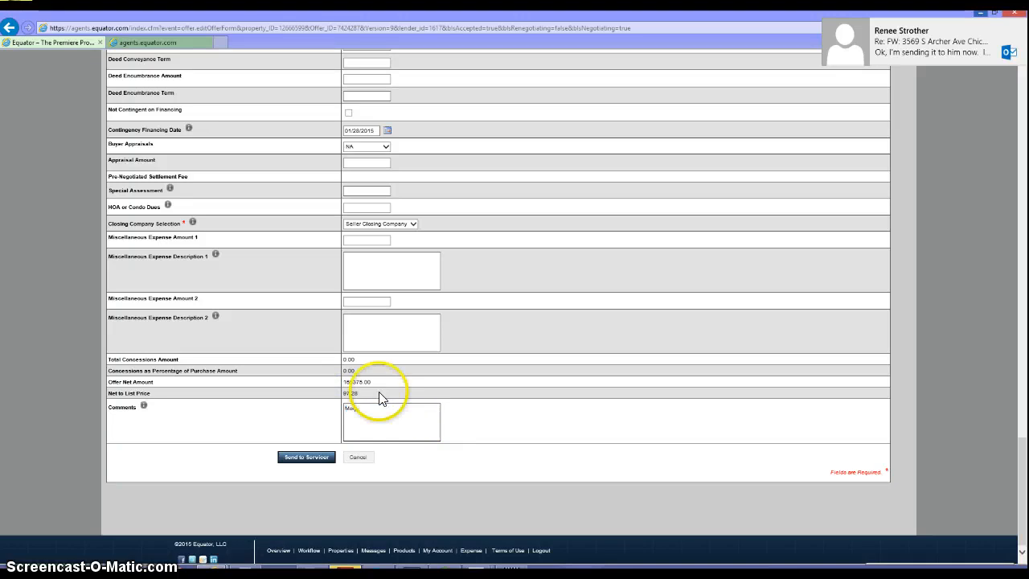
type("tgage contingen")
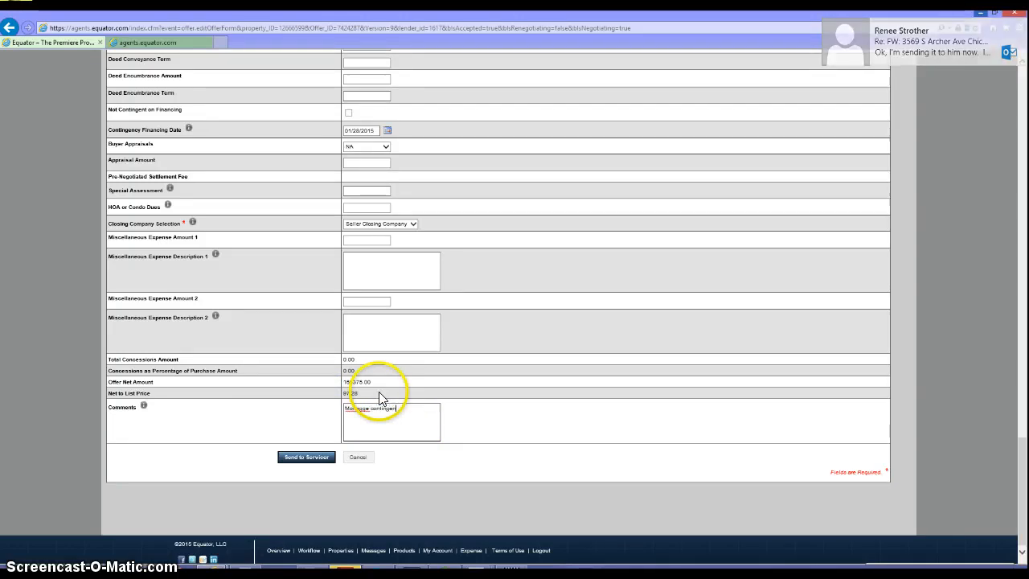
type("cy extension r")
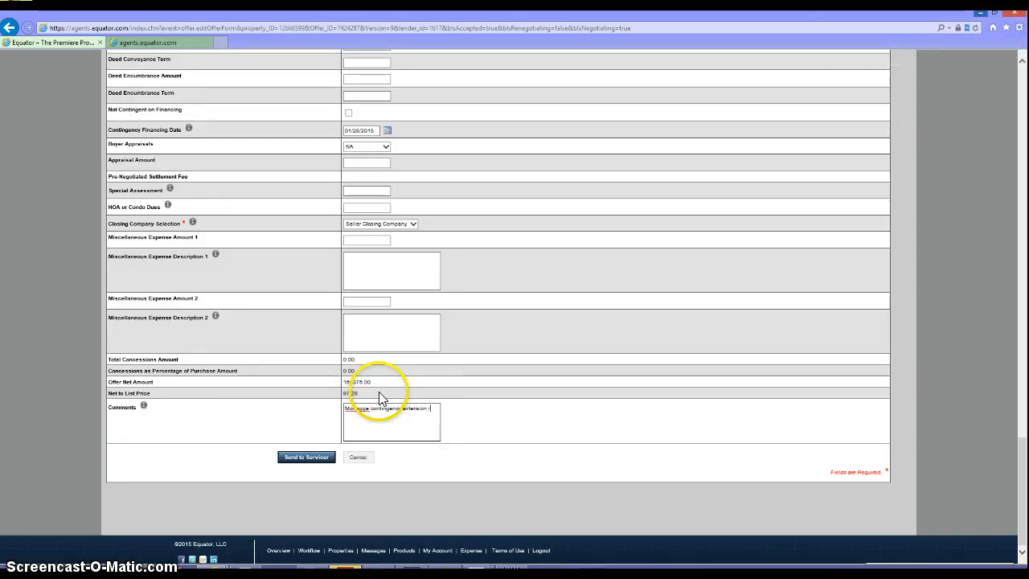
type("equest due to ")
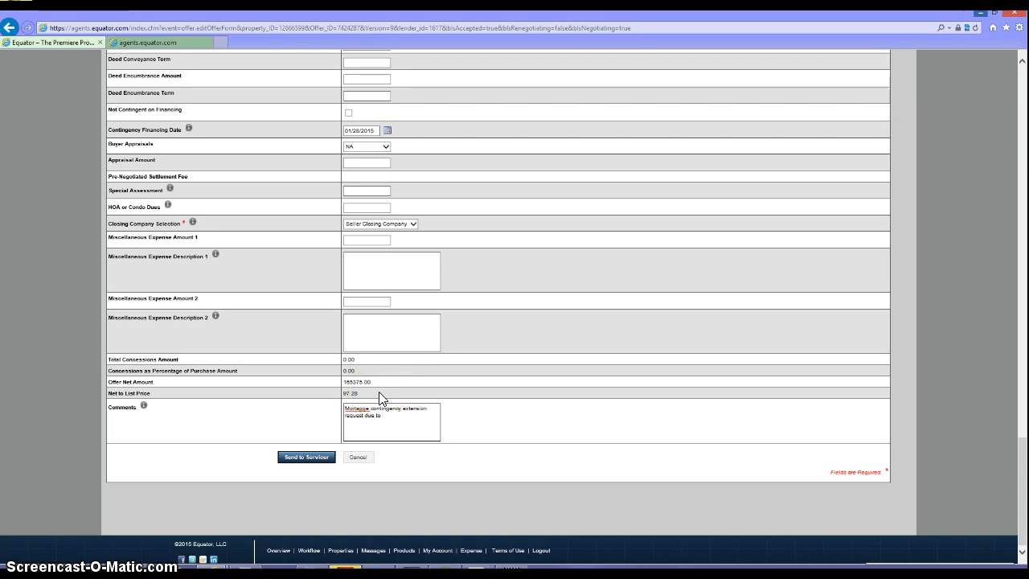
type("inability to dewinterize.")
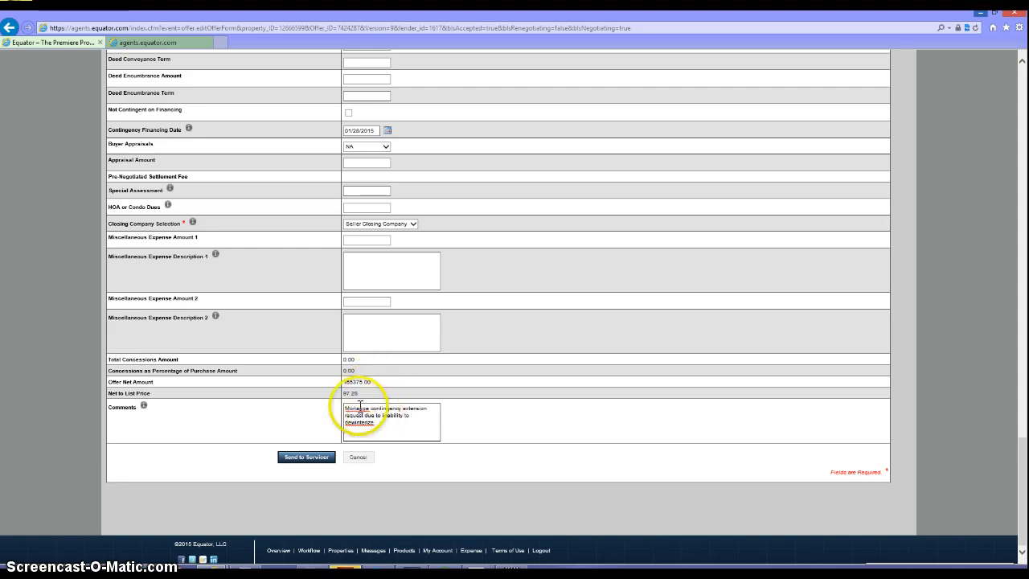
right_click(362, 409)
left_click(419, 253)
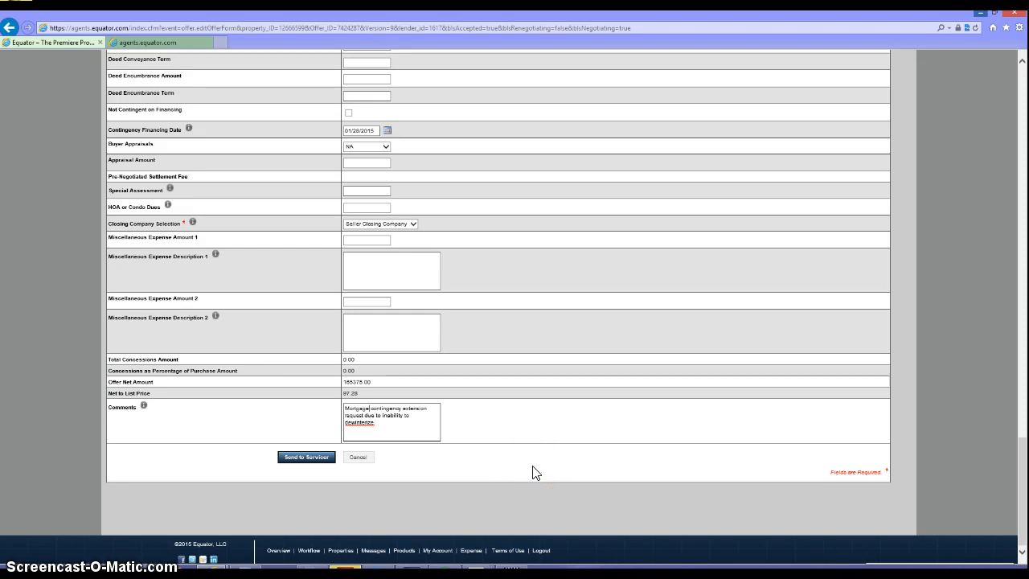
left_click(296, 458)
left_click(307, 566)
- View the fully executed 12-09 addendum from 7. Addendums, close it, and go up to Properties
left_click(183, 572)
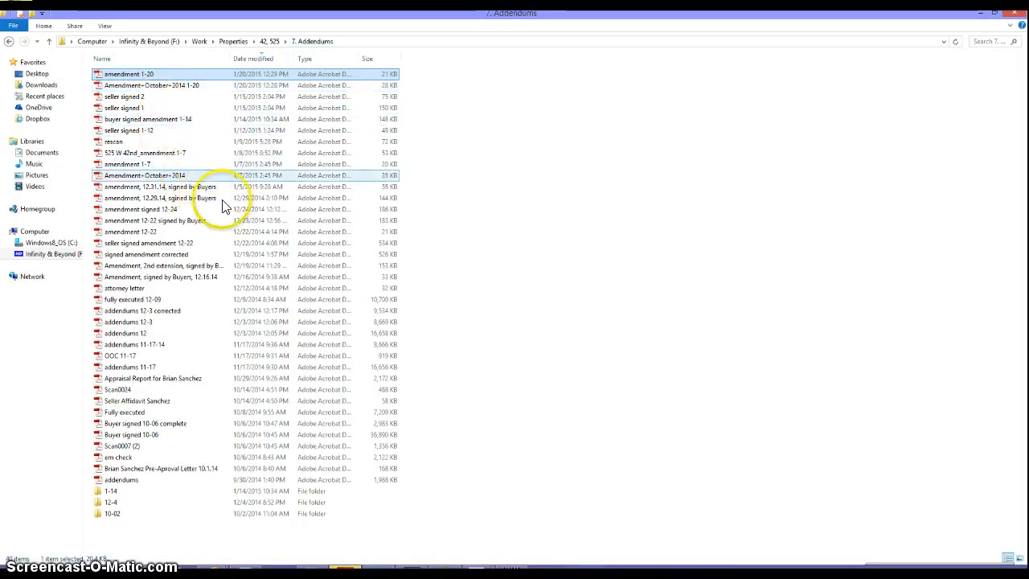
left_click(139, 301)
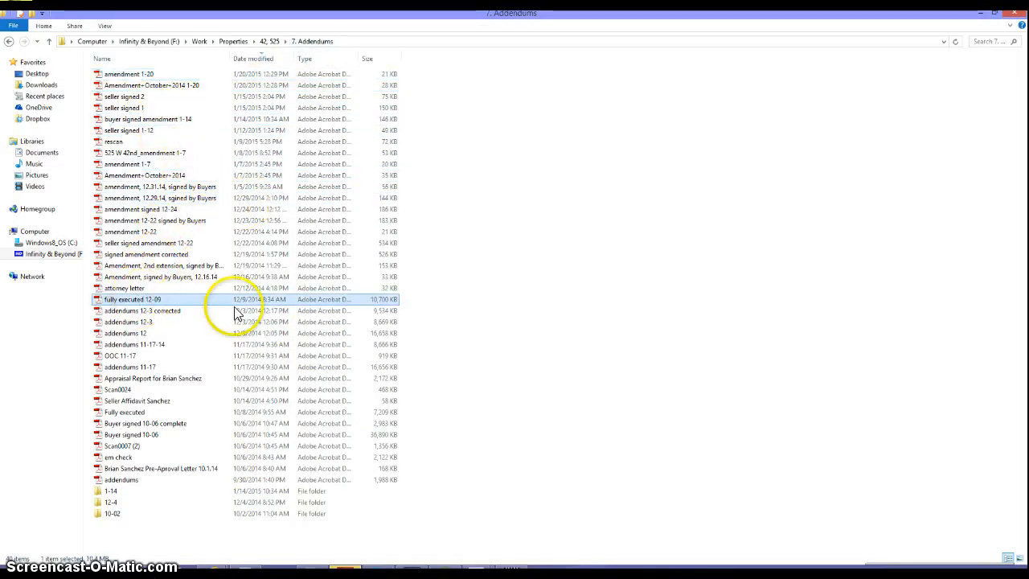
key("Return")
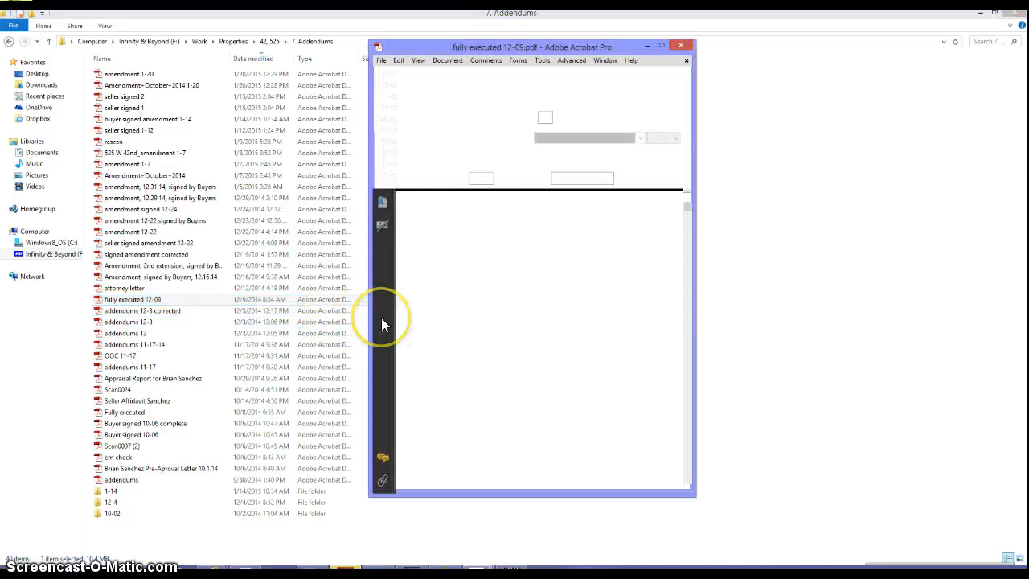
left_click(664, 46)
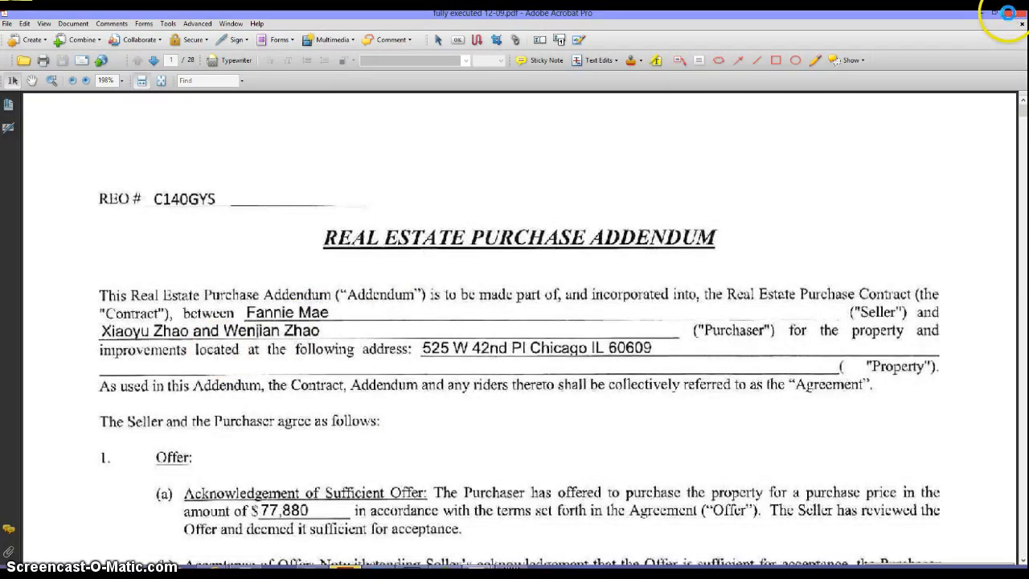
left_click(1009, 13)
left_click(241, 41)
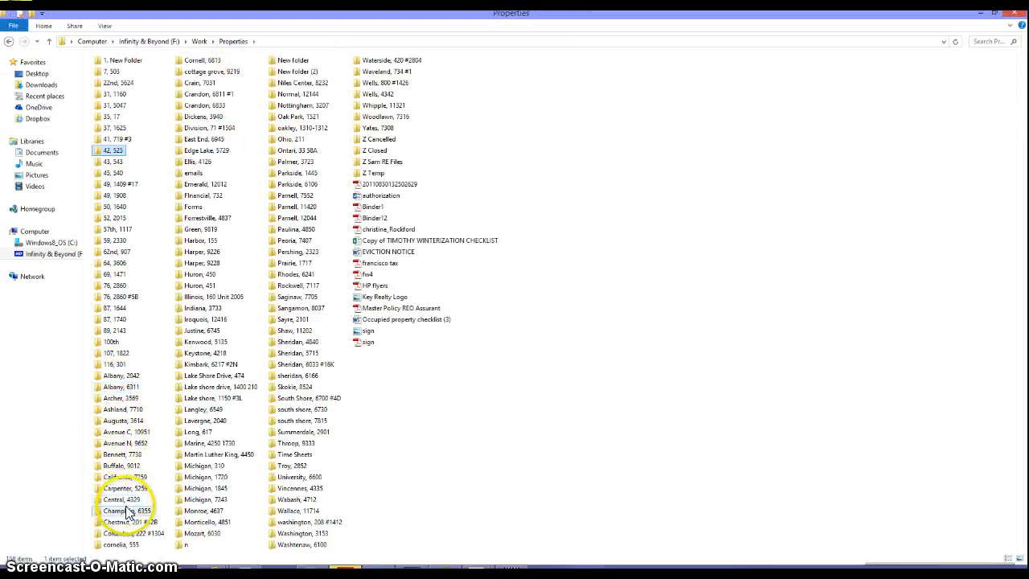
double_click(206, 83)
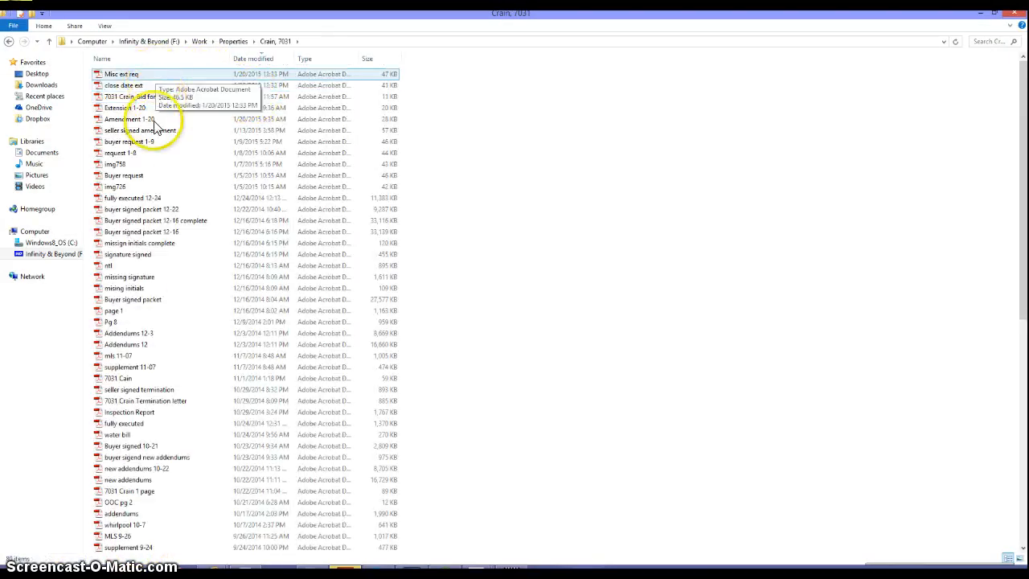
left_click(138, 187)
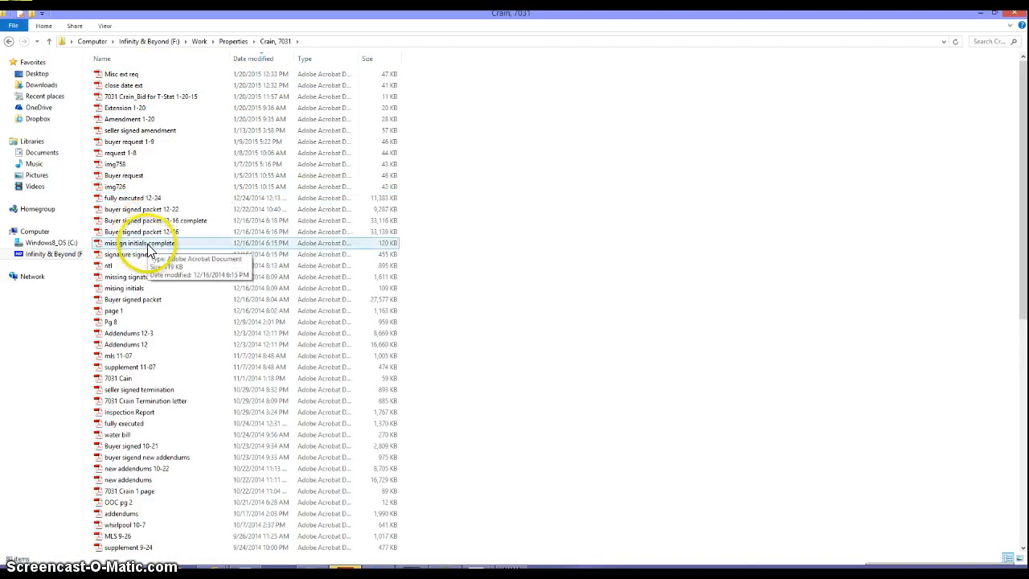
double_click(160, 199)
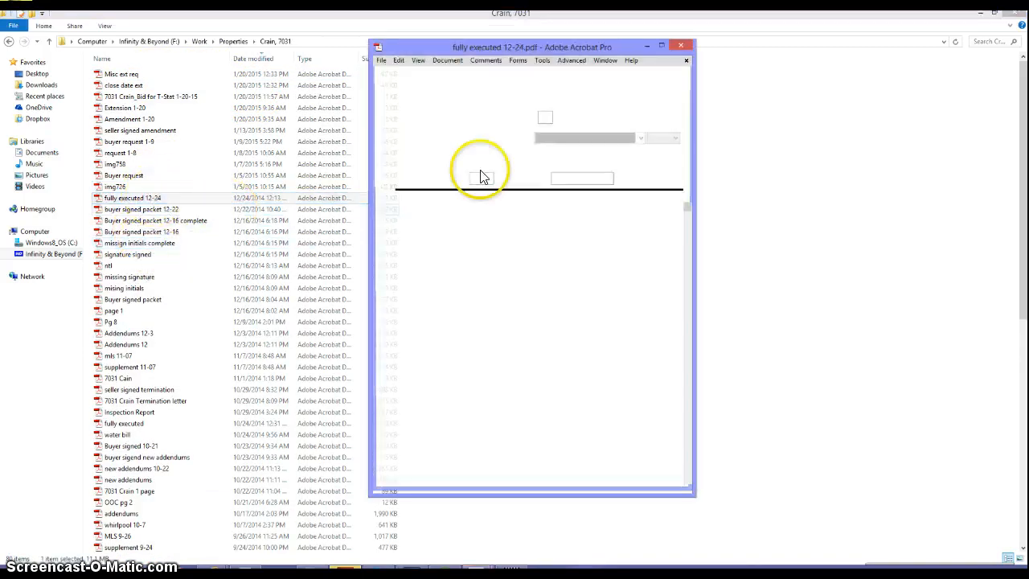
left_click(661, 46)
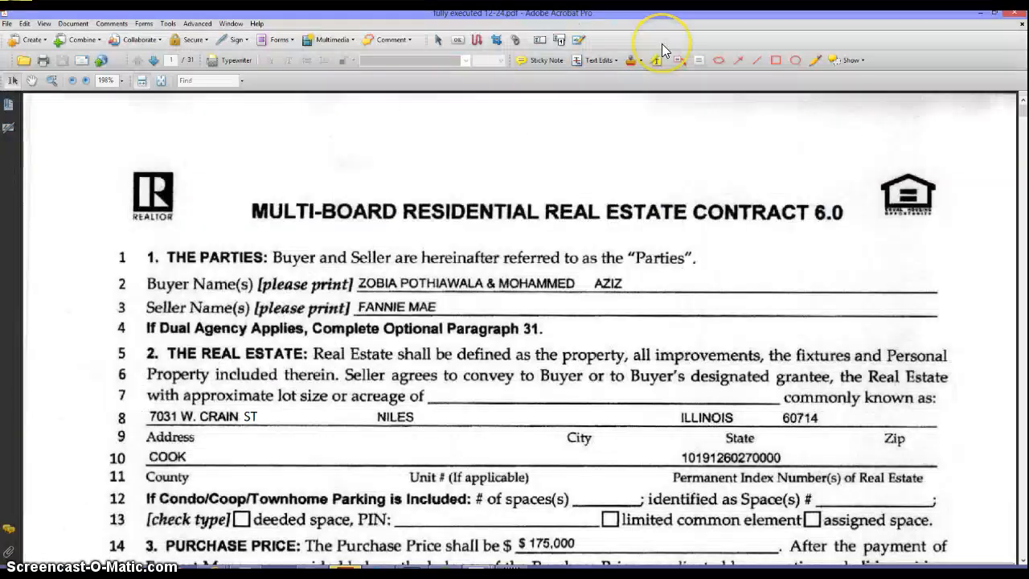
left_click(655, 58)
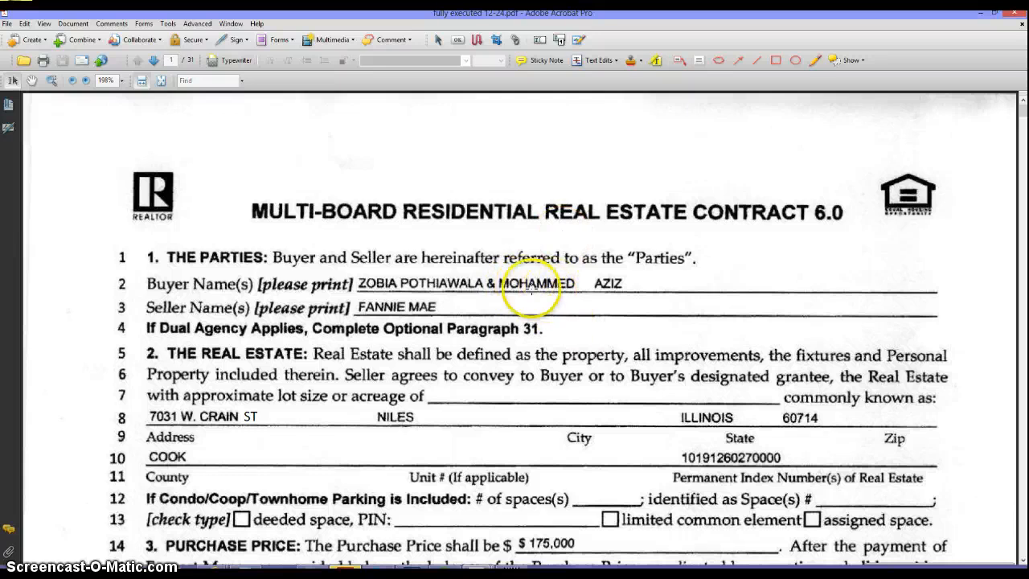
- Page forward to the Financing section on page 15, then close the contract
left_click(154, 60)
left_click(155, 60)
left_click(154, 60)
left_click(155, 60)
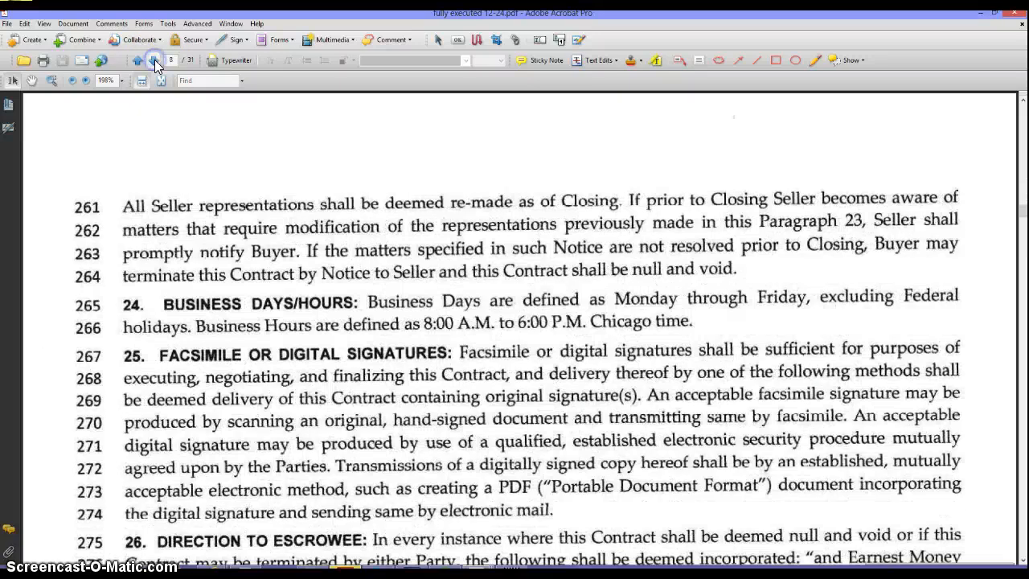
left_click(154, 60)
left_click(155, 60)
left_click(155, 61)
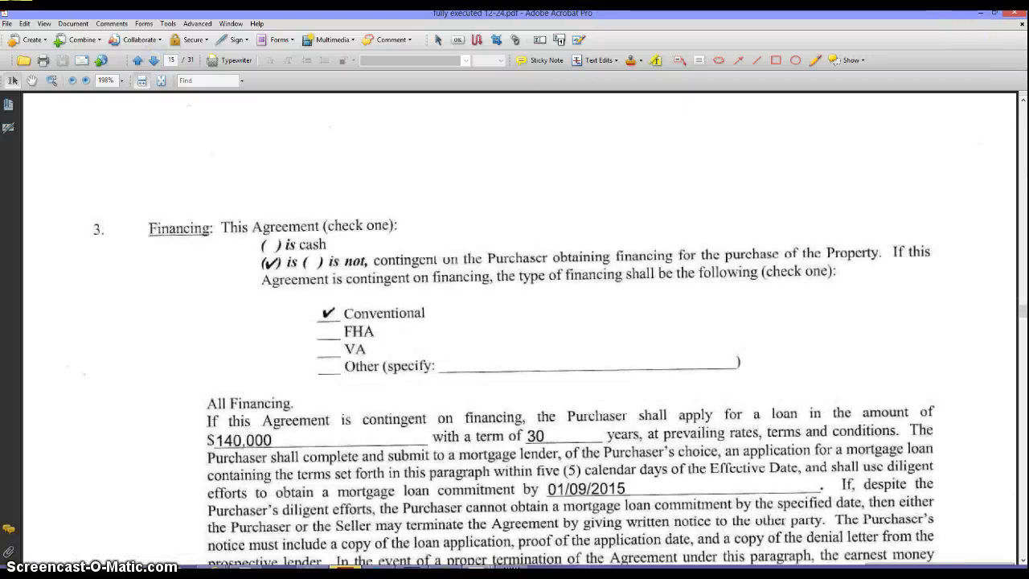
left_click(1012, 17)
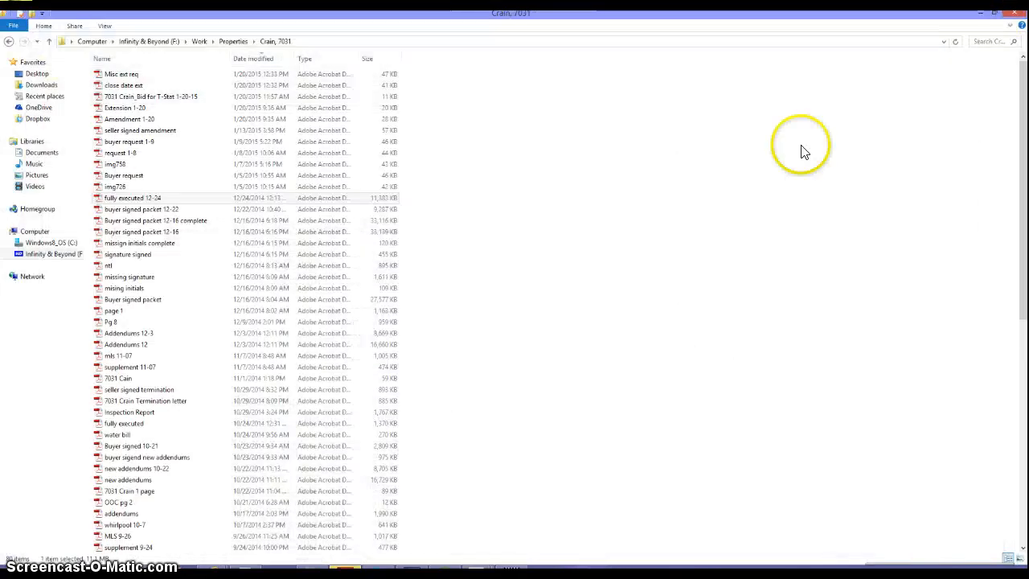
- Return to the Equator offers list and confirm Offer 9 now shows Negotiating
left_click(984, 14)
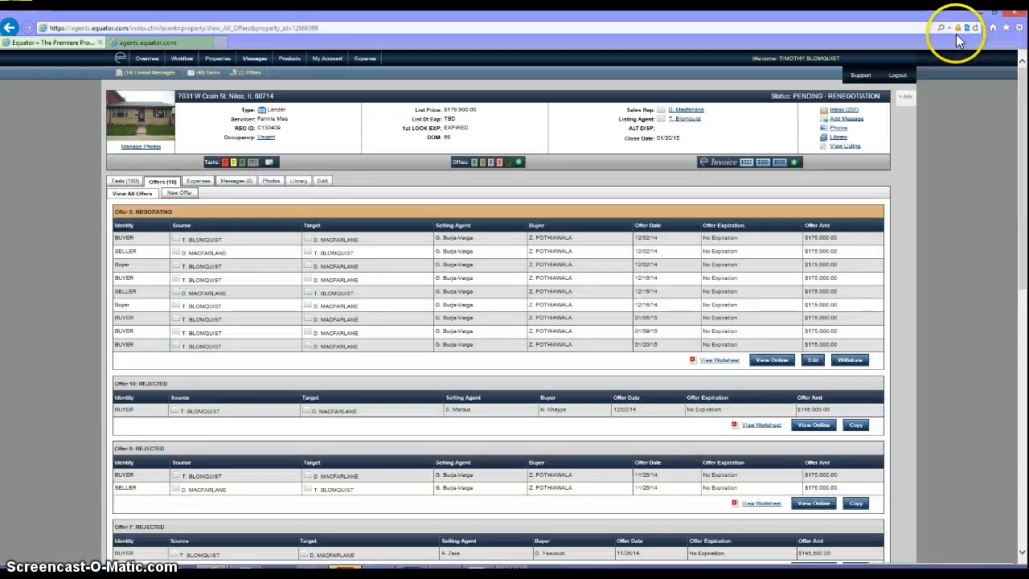